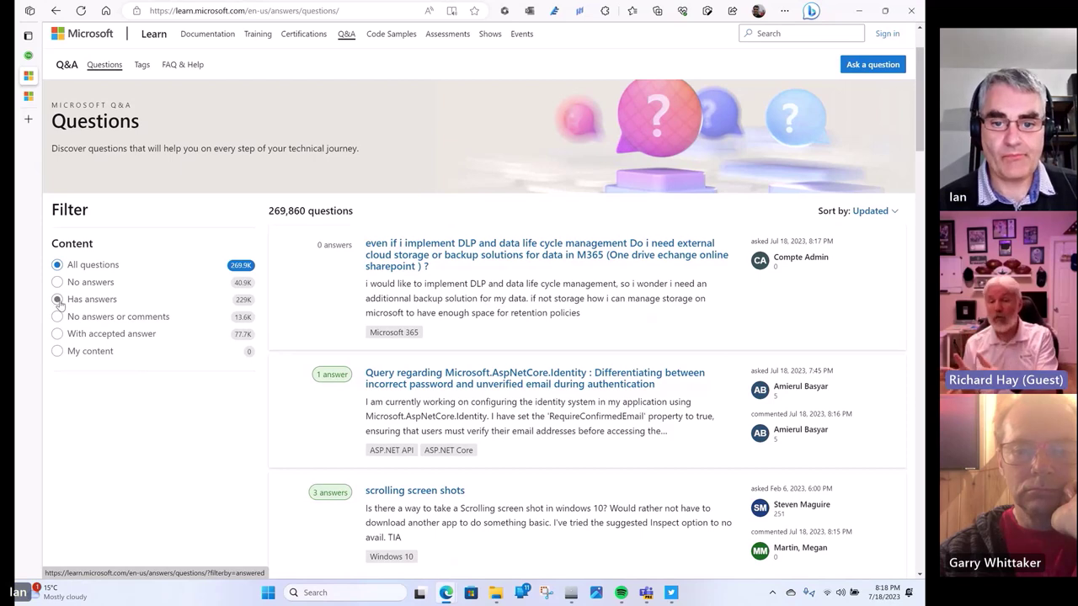
Filter the Q&A questions to those that have answers and check the available sort orders
click(57, 299)
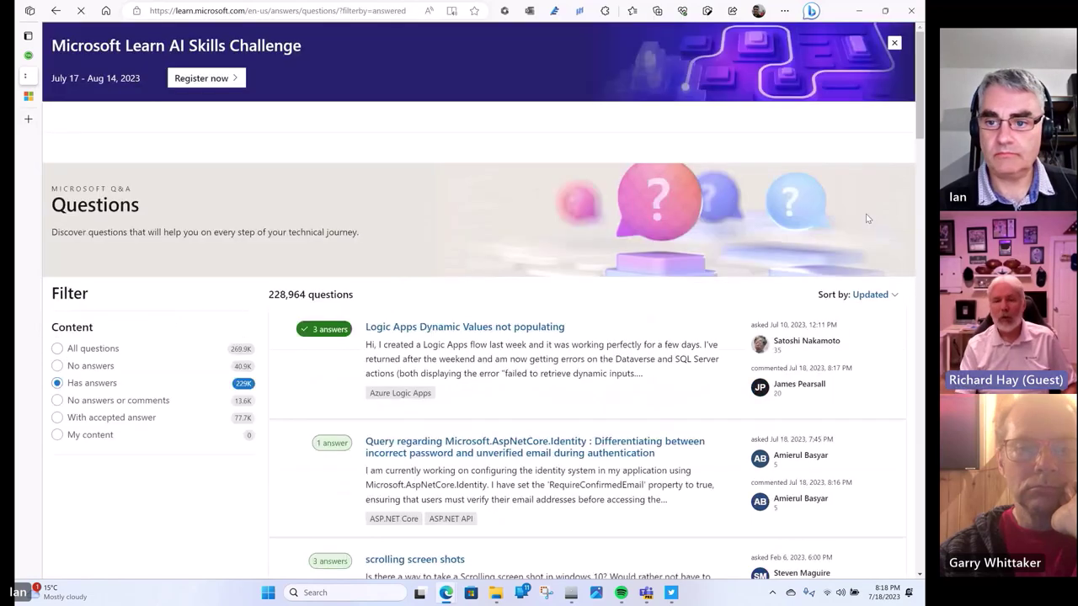
click(866, 296)
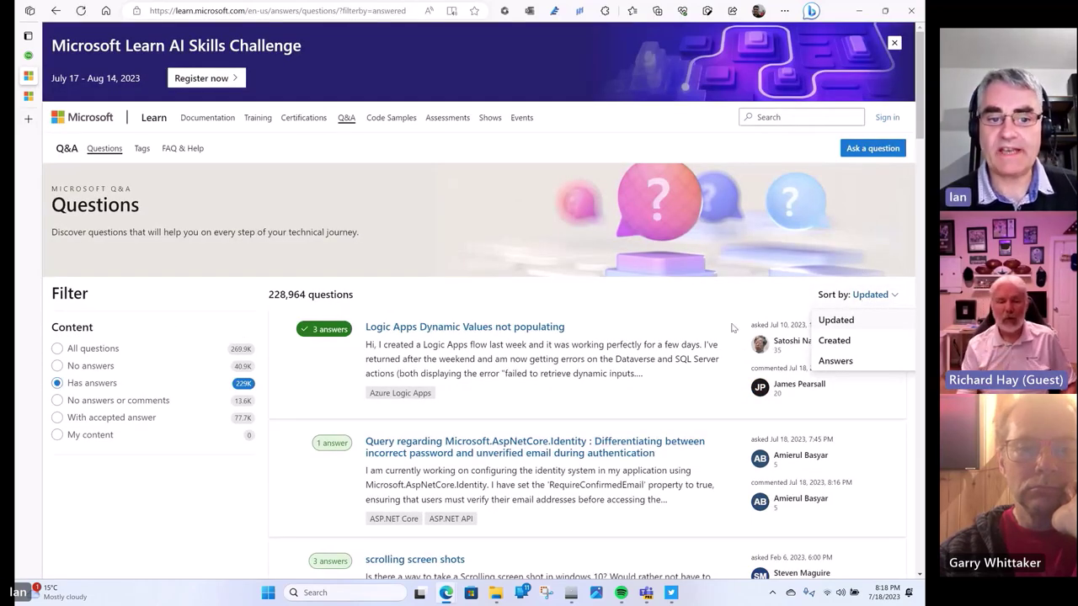
click(616, 405)
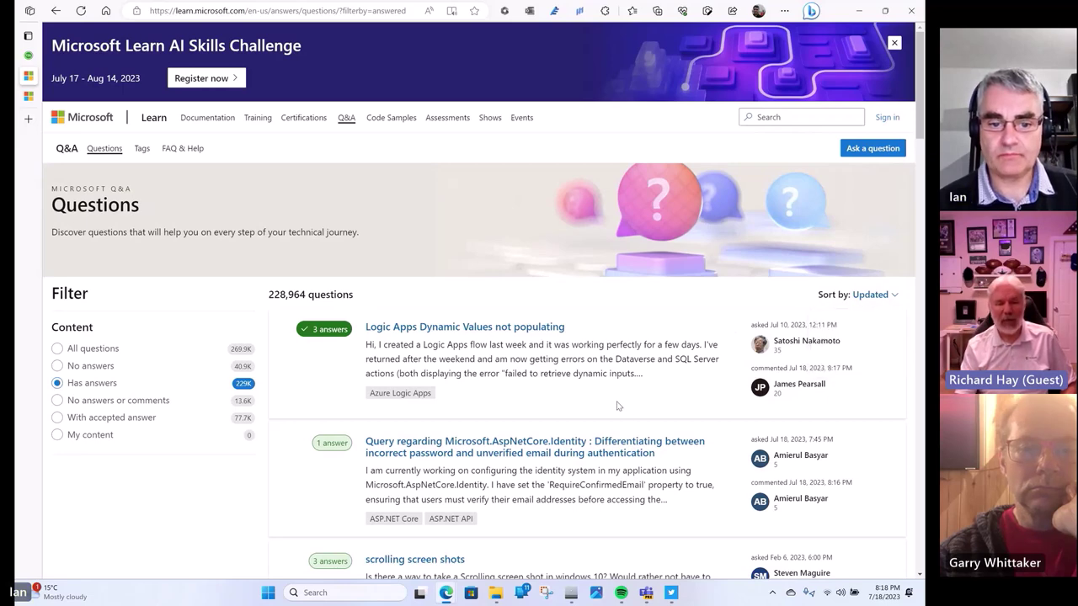
Open the question "Upgrade to 22H2 via WSUS not possible - Upgrade not selectable" from the filtered list
scroll(617, 406, down, 3)
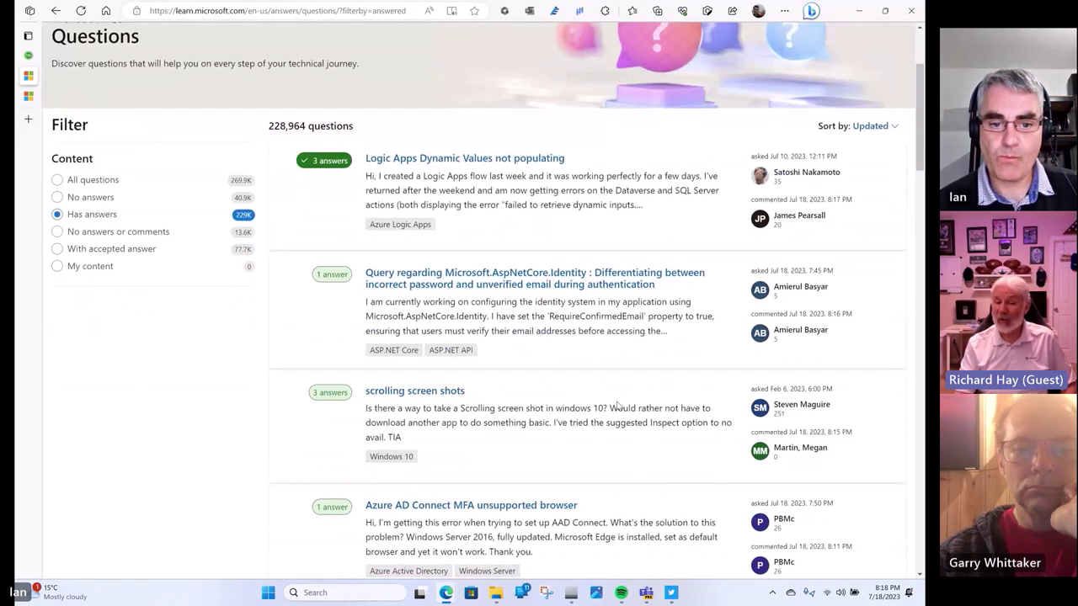
scroll(617, 406, down, 2)
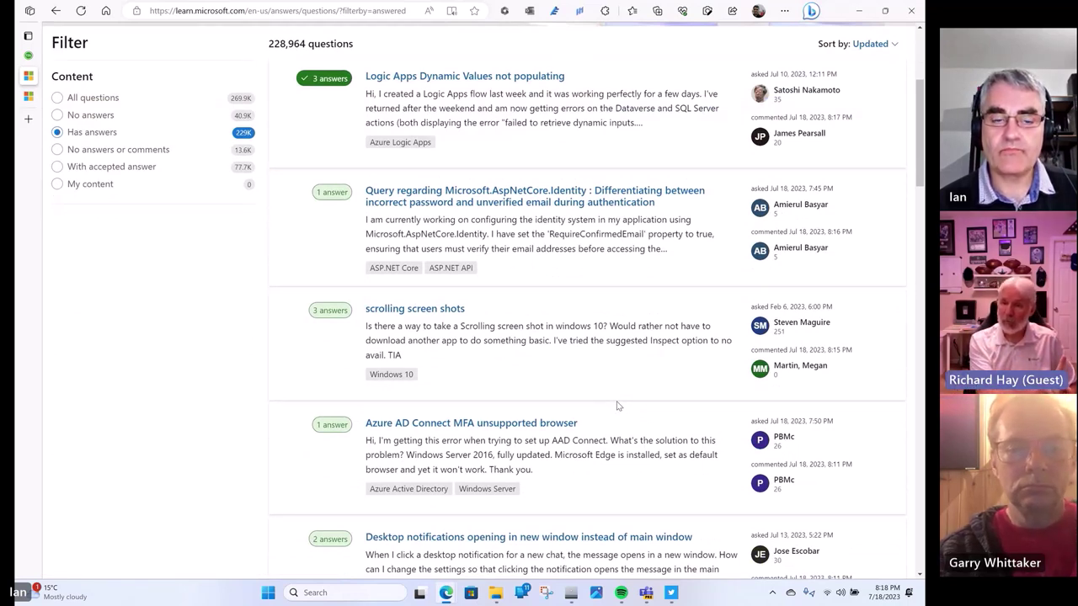
scroll(616, 406, down, 1)
scroll(616, 406, down, 1)
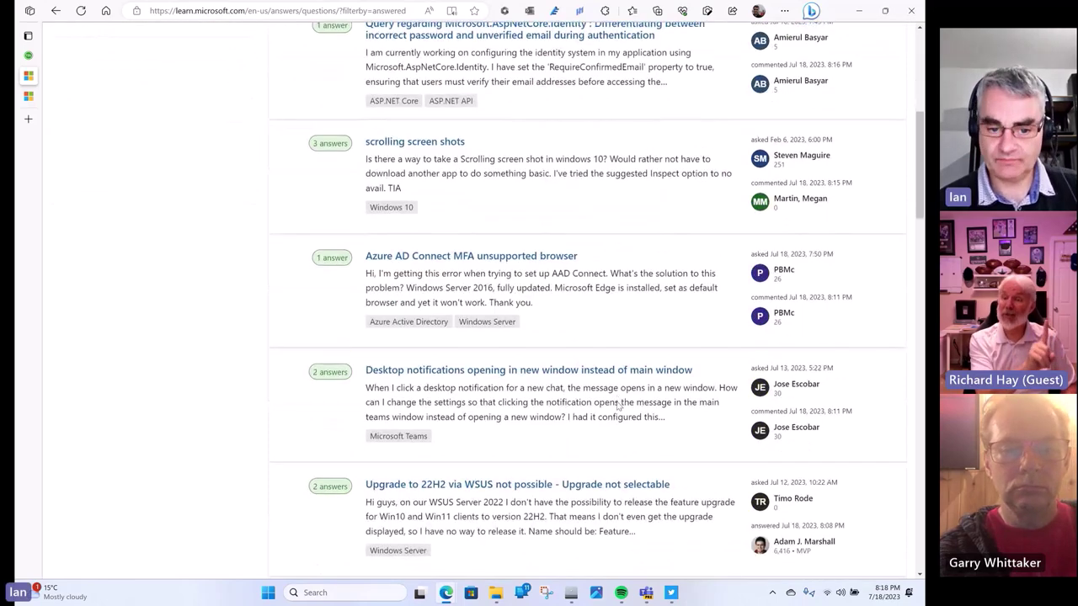
click(591, 484)
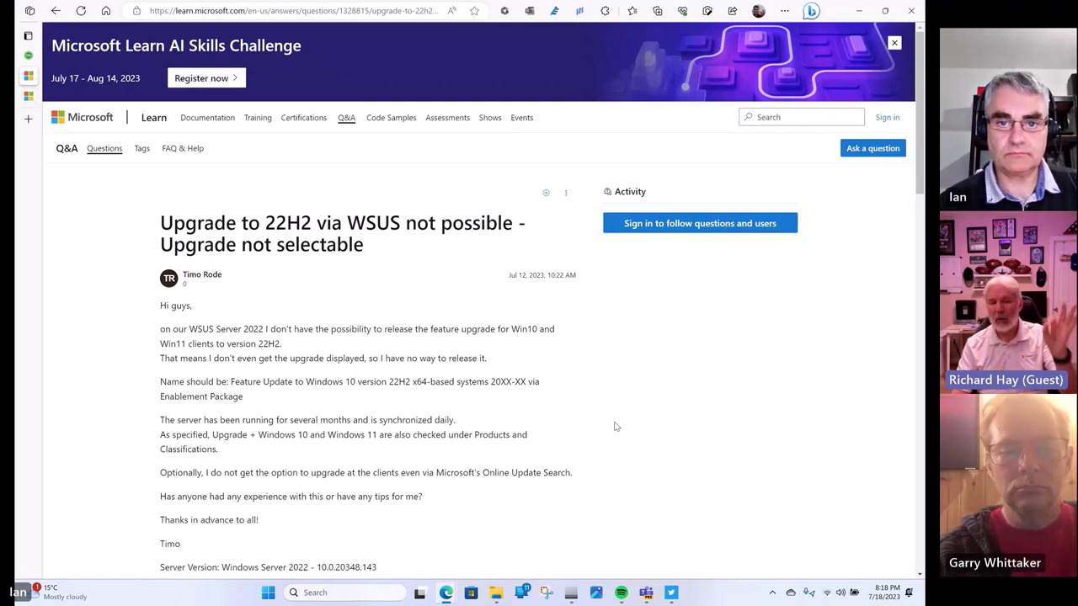
Read through the WSUS upgrade question and both of its answers
scroll(615, 427, down, 5)
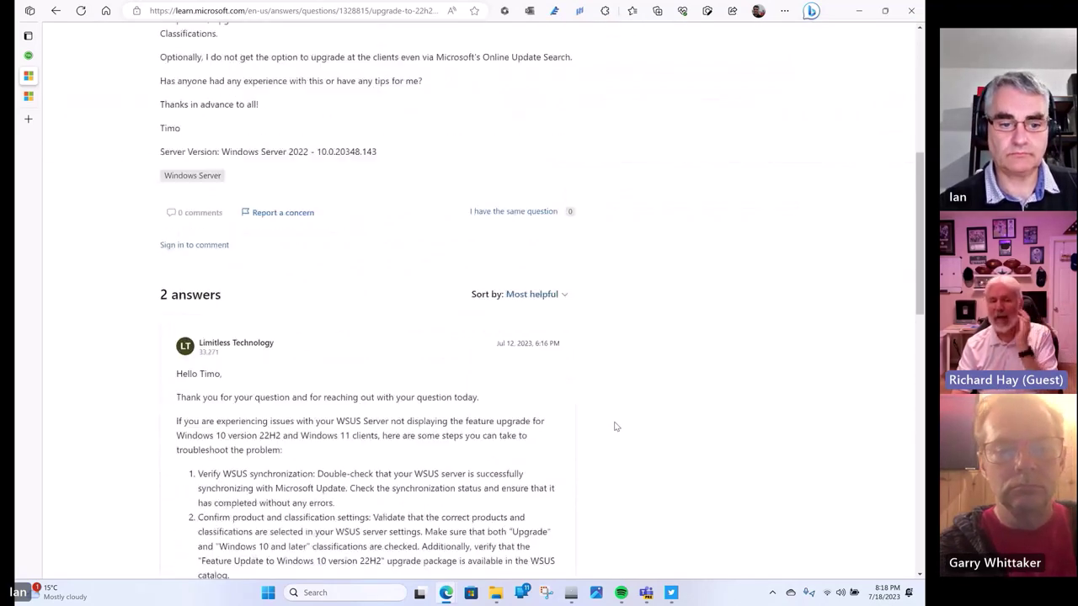
scroll(615, 427, down, 1)
scroll(614, 427, down, 2)
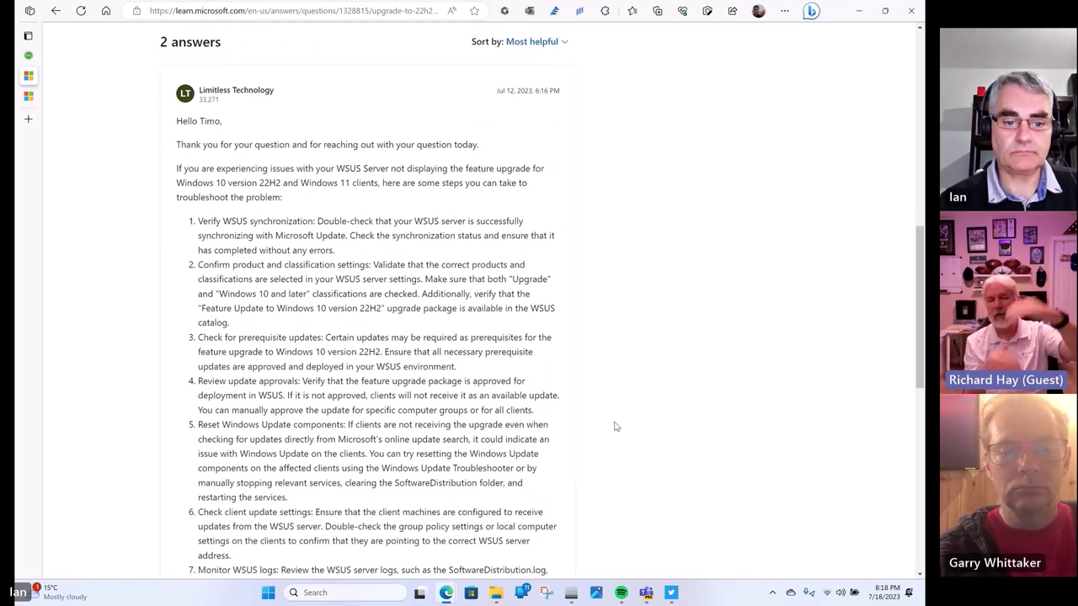
scroll(615, 427, down, 4)
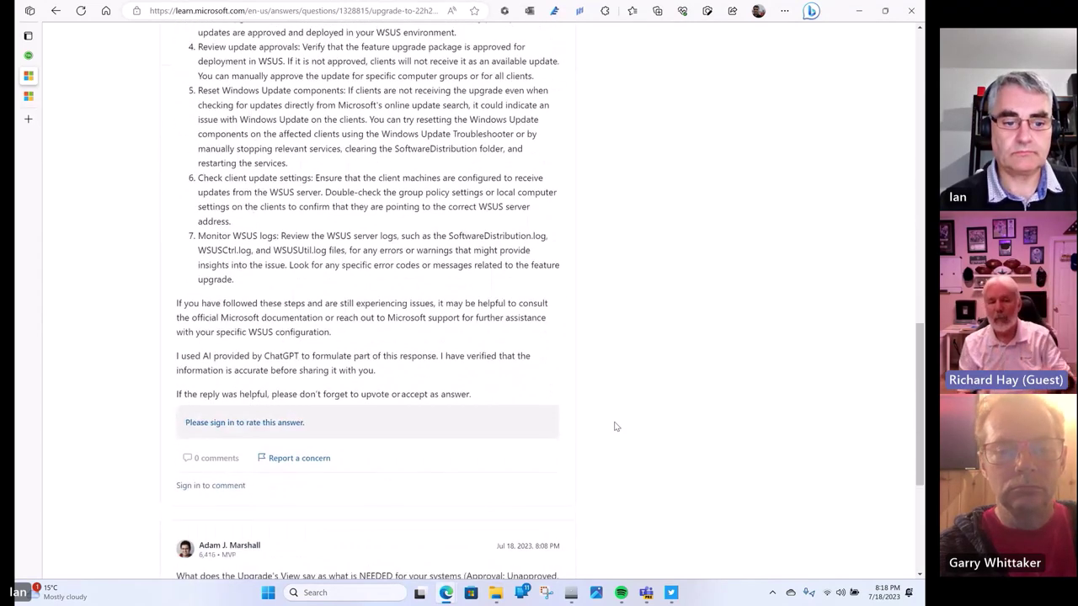
scroll(615, 427, down, 3)
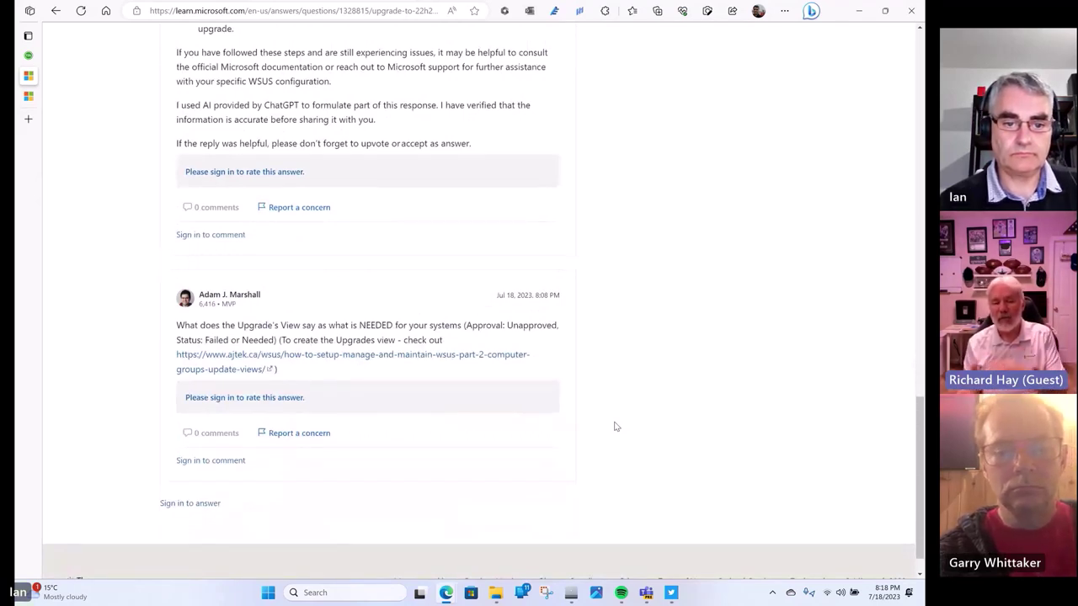
scroll(614, 427, up, 5)
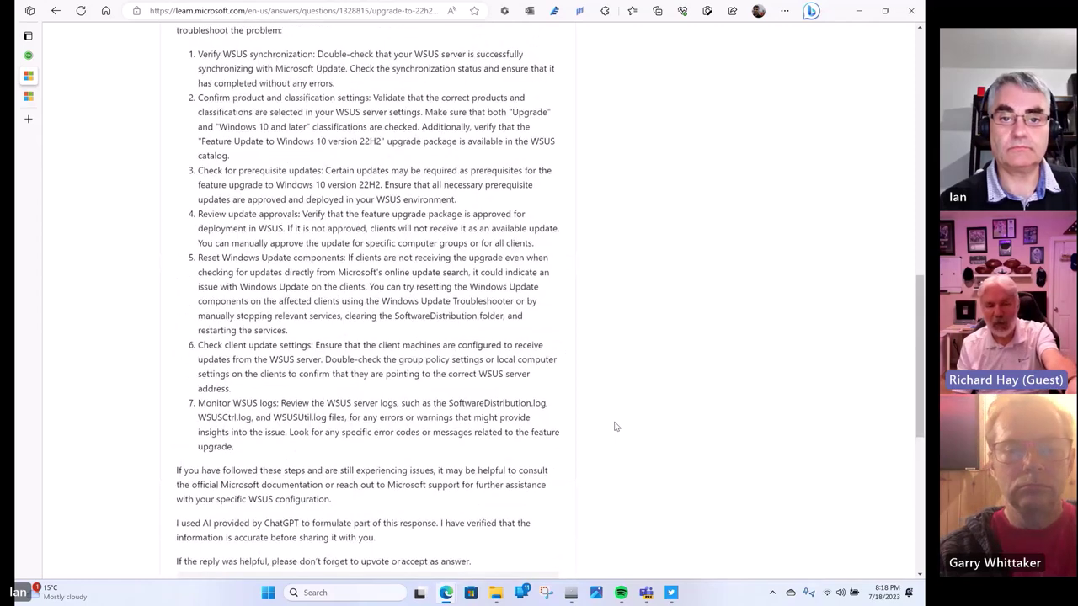
scroll(614, 427, up, 5)
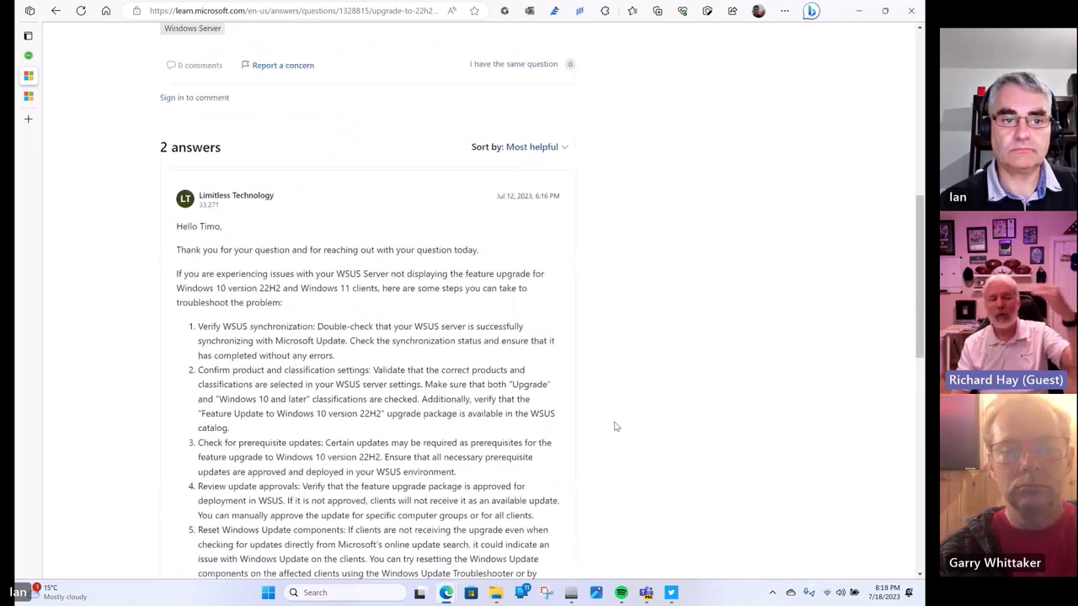
Return to the answered questions and open the Visual Studio question "Feature 'XXX' is currently unavailable due to an internal error."
click(54, 11)
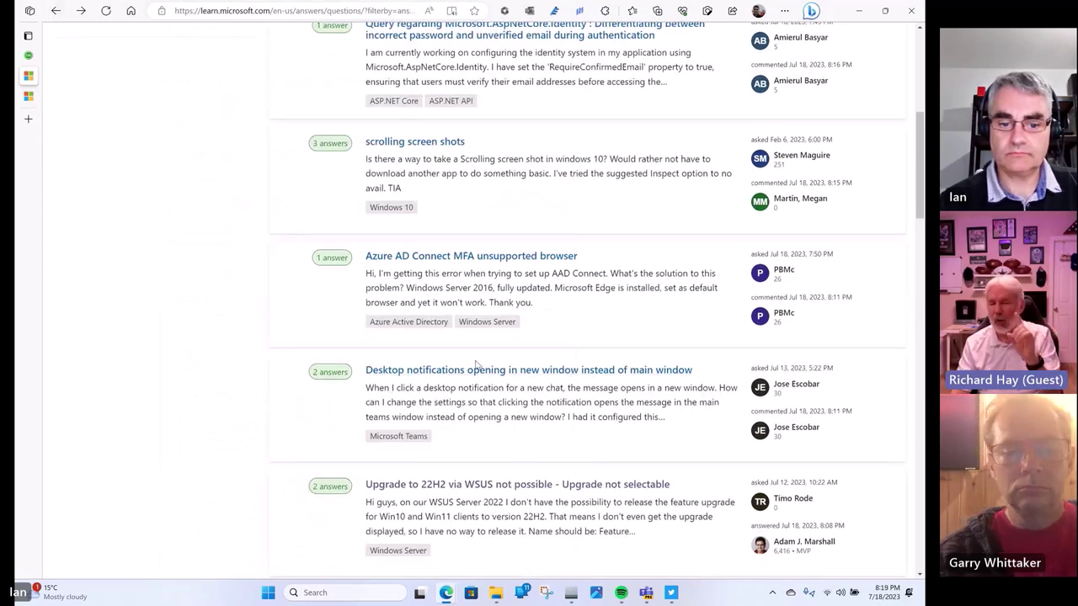
scroll(476, 364, down, 3)
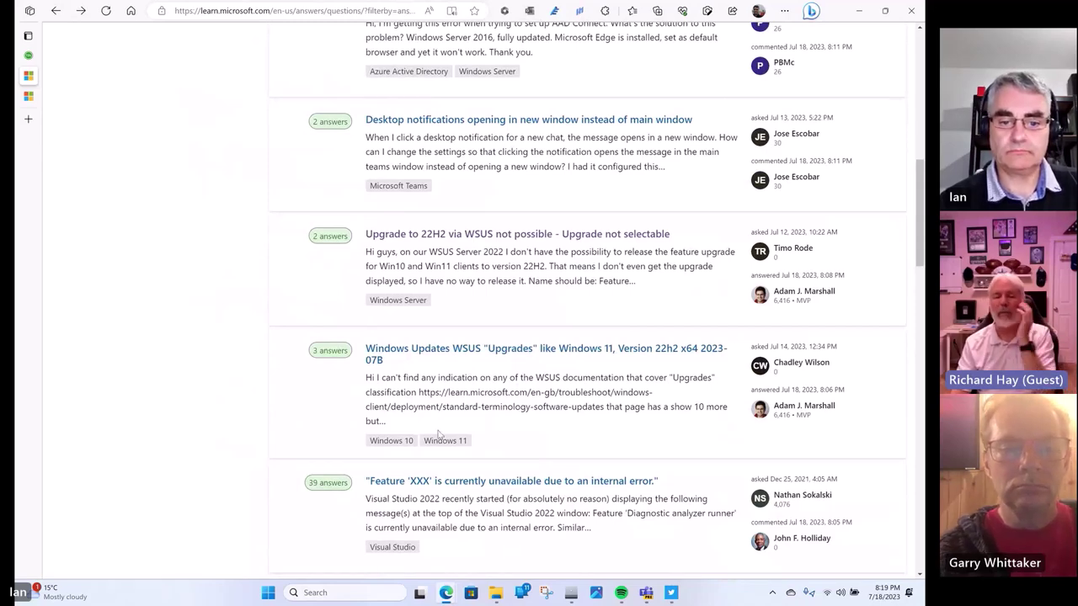
click(471, 484)
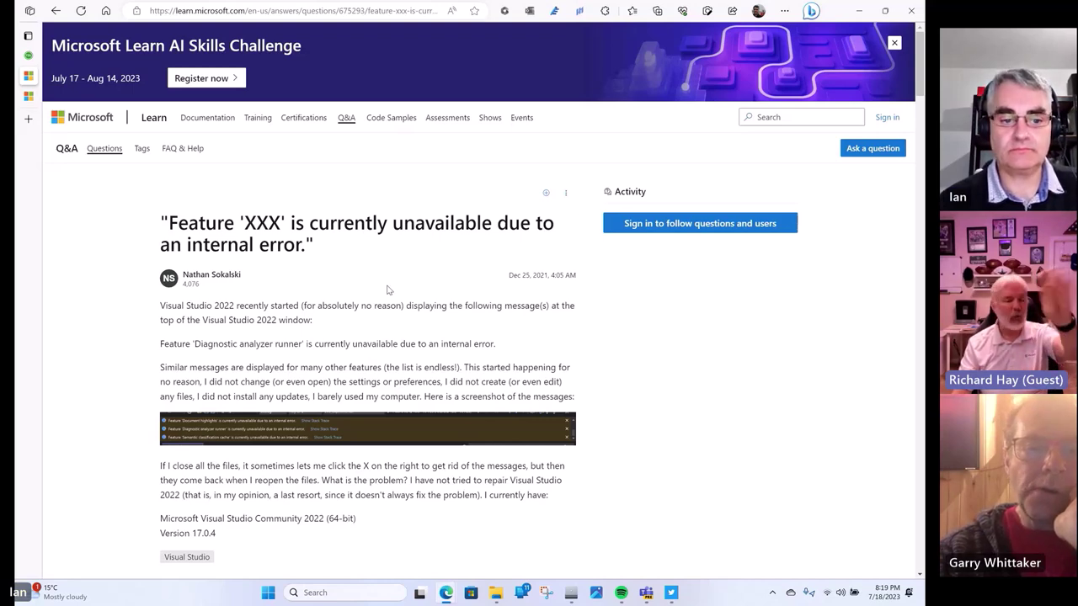
Read the Visual Studio question's description, its comments and the first answer
scroll(391, 293, down, 3)
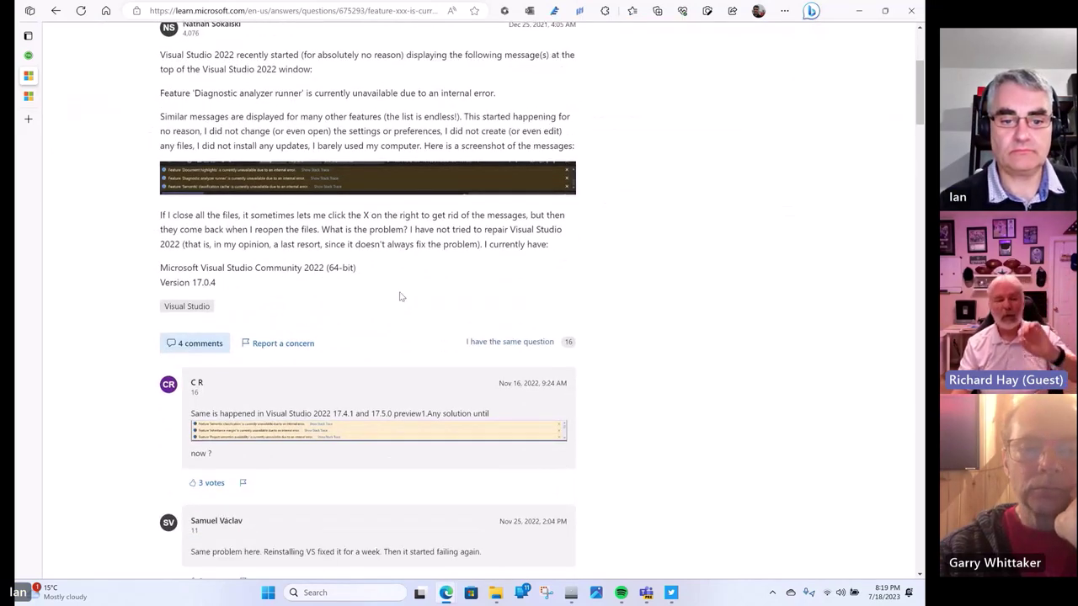
scroll(400, 297, down, 3)
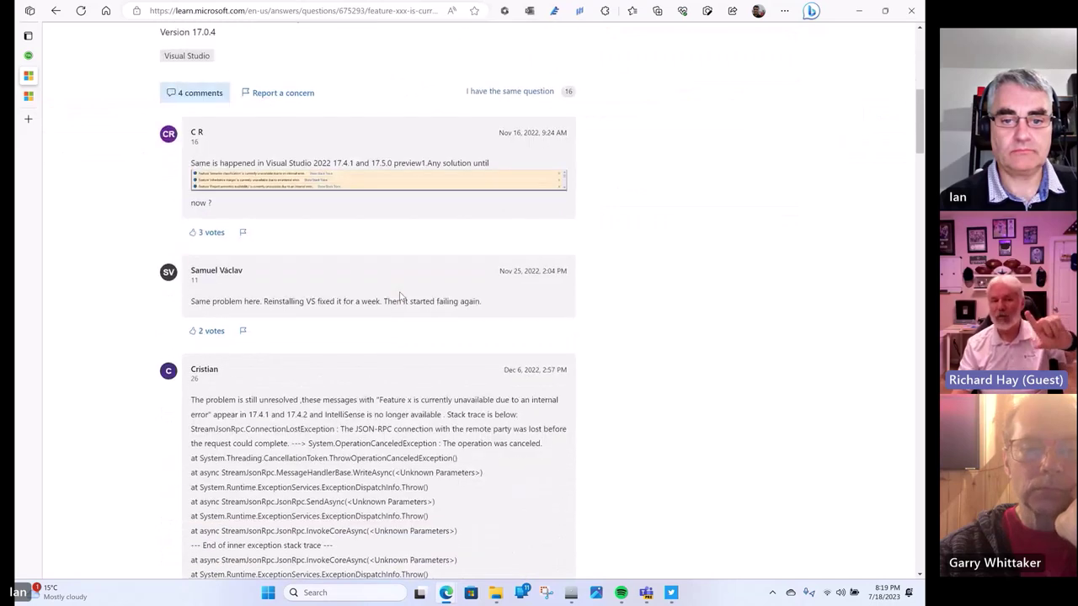
scroll(401, 296, down, 2)
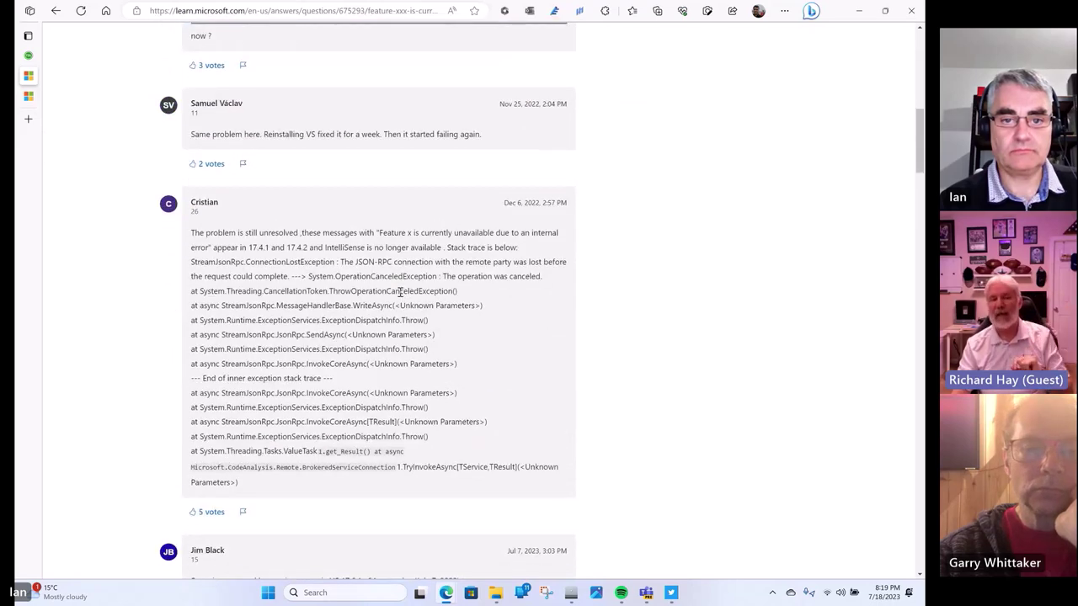
scroll(401, 293, down, 3)
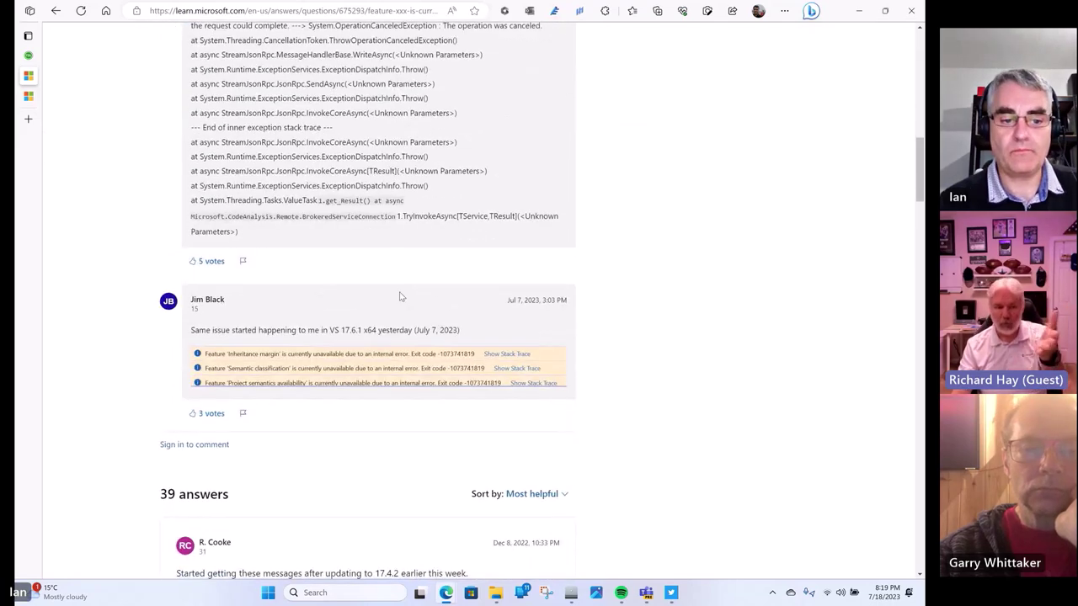
scroll(401, 297, down, 2)
scroll(401, 296, down, 1)
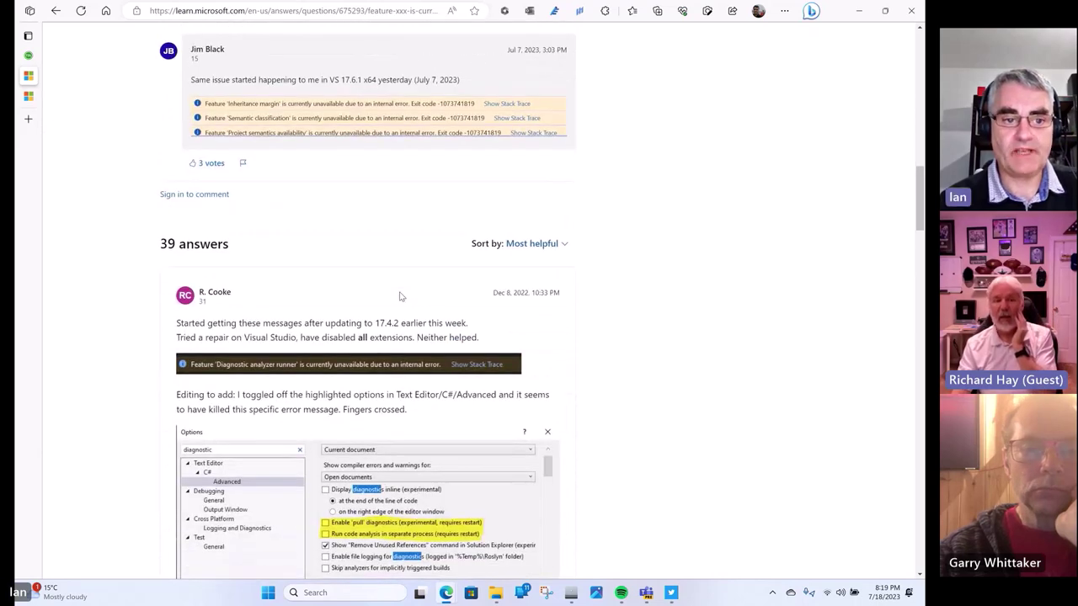
scroll(401, 296, down, 1)
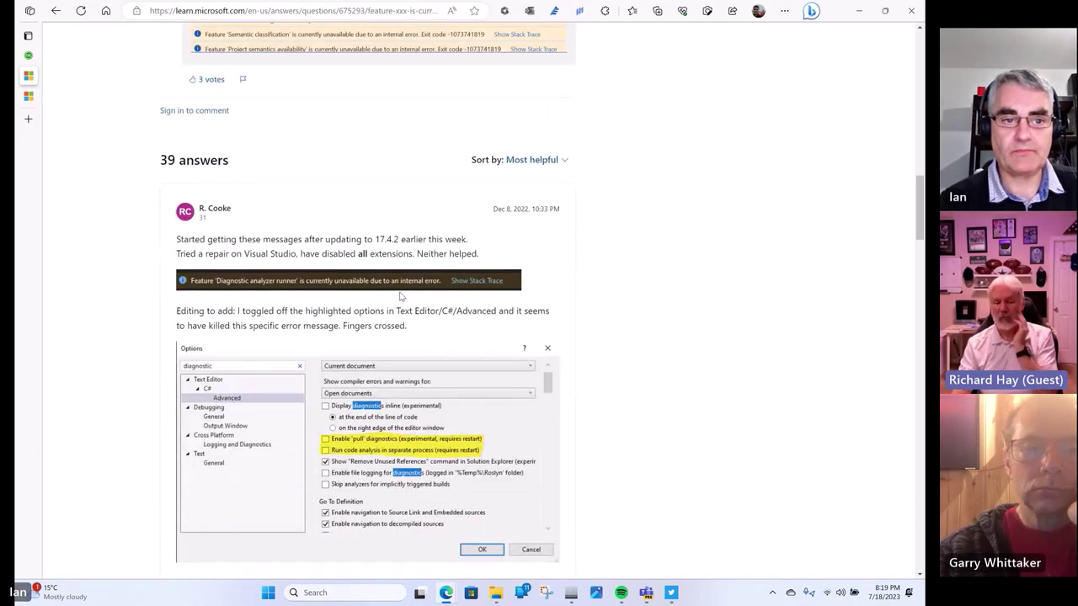
Check the sort options for the answers and review the original question with its "I have the same question" option
scroll(401, 297, up, 1)
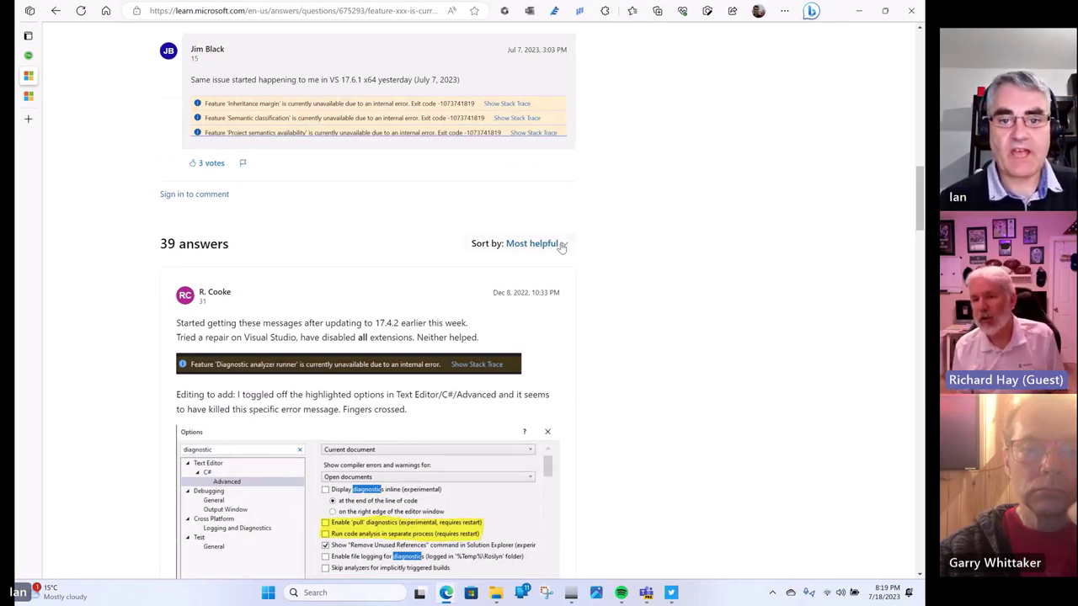
click(561, 246)
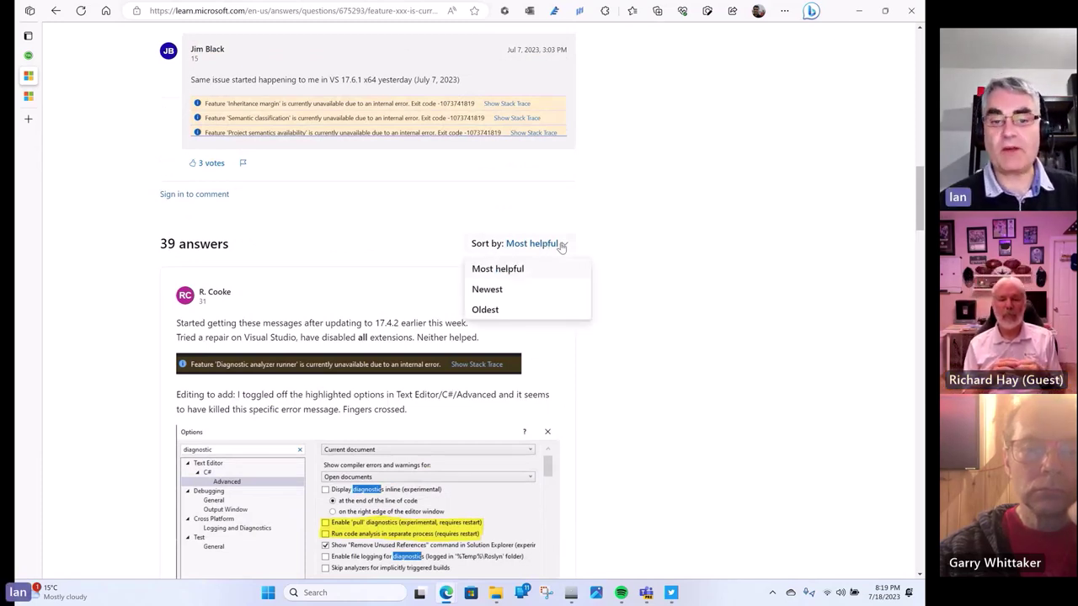
click(555, 255)
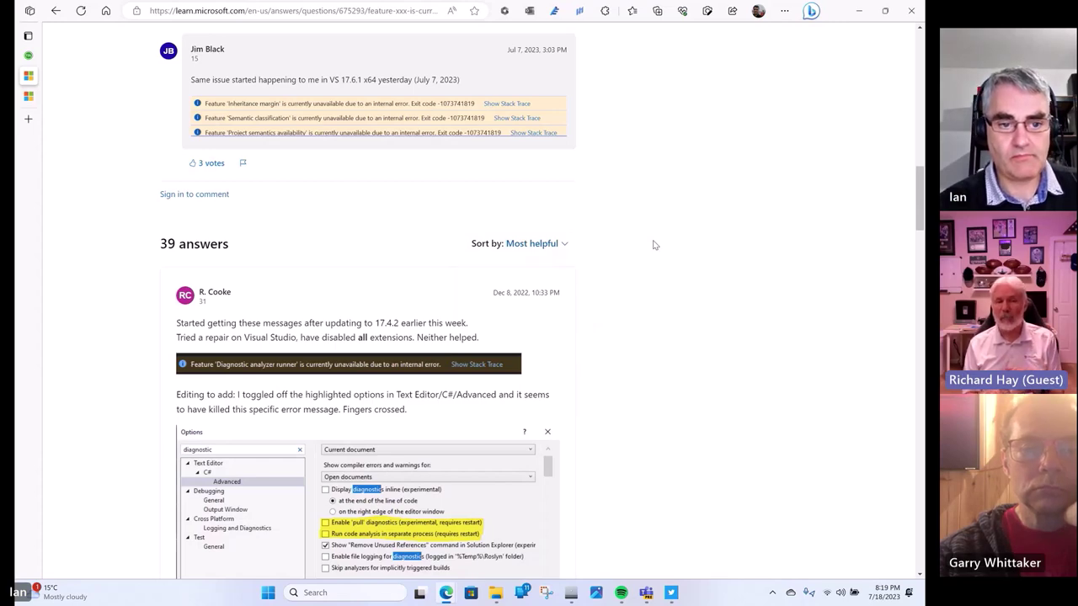
scroll(654, 245, up, 15)
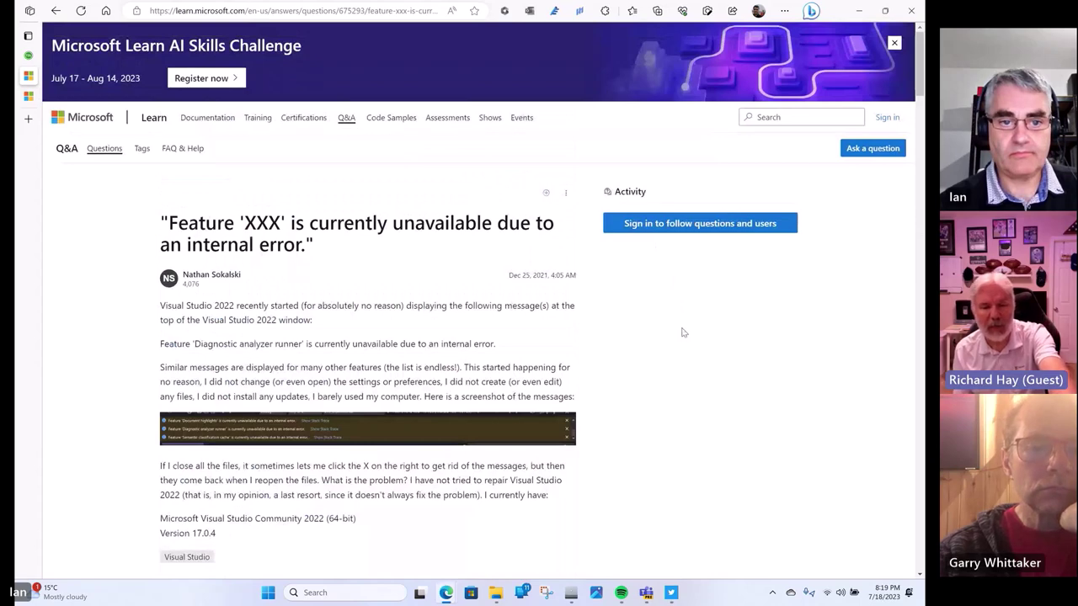
scroll(682, 333, down, 1)
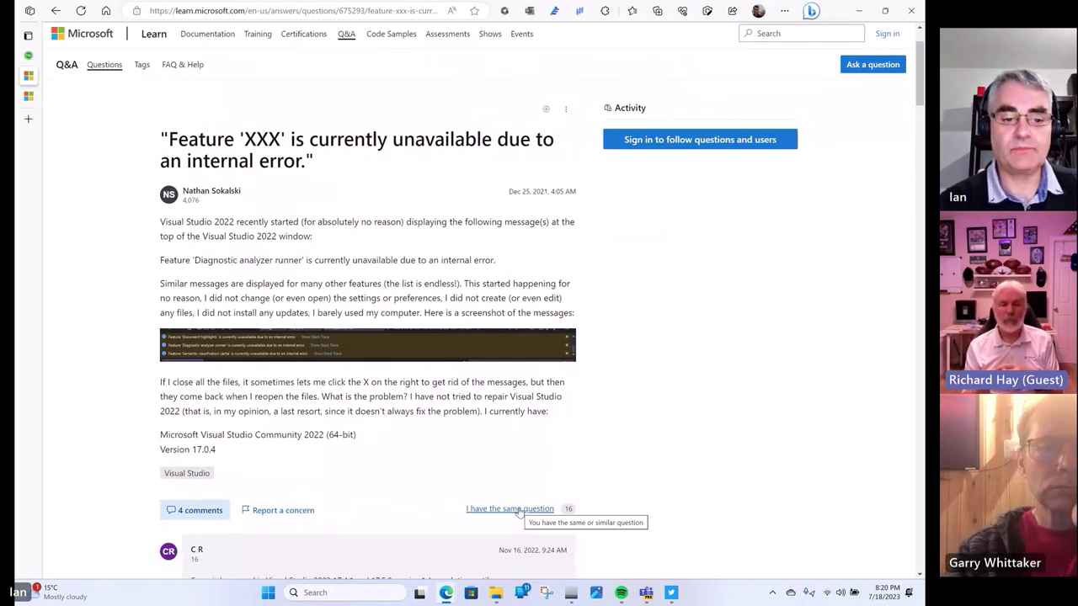
Go back to the filtered question list and look through more answered questions, ending at the start of the list
click(54, 11)
scroll(327, 370, down, 1)
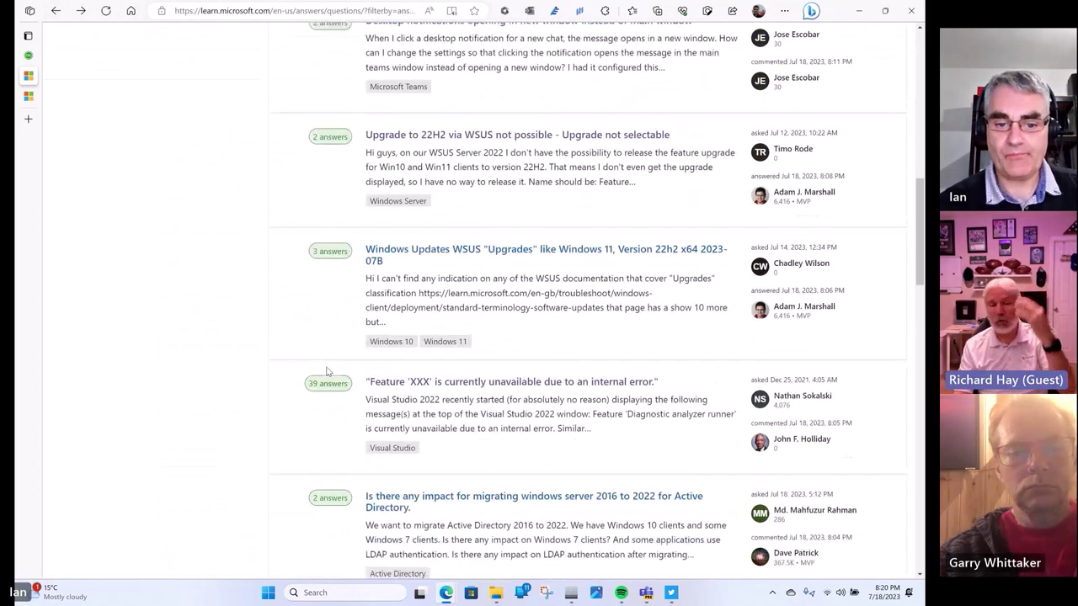
scroll(327, 372, down, 3)
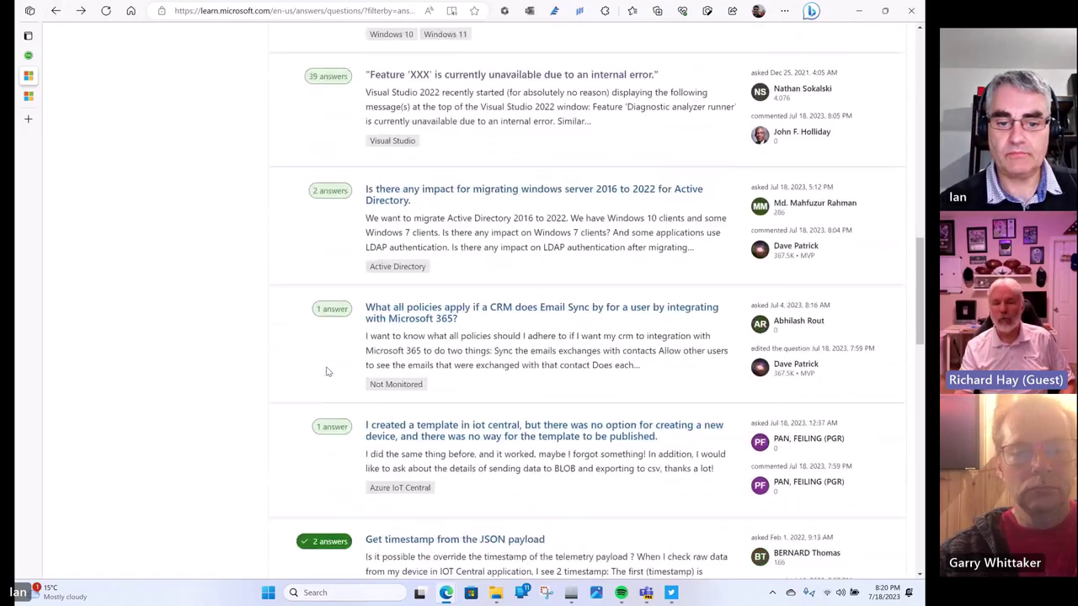
scroll(327, 371, down, 1)
scroll(328, 372, down, 3)
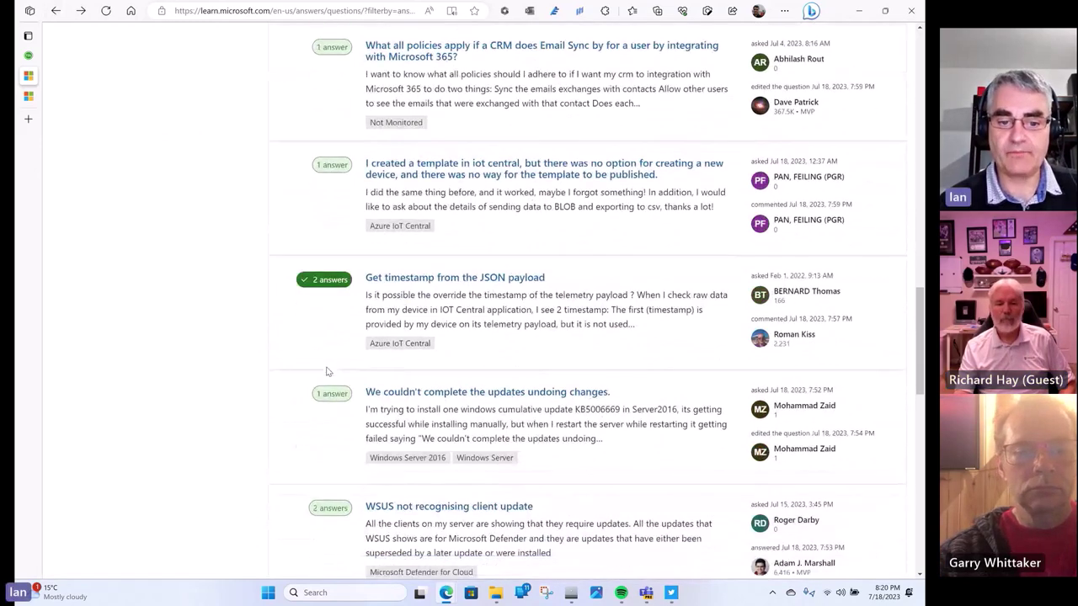
scroll(328, 371, down, 1)
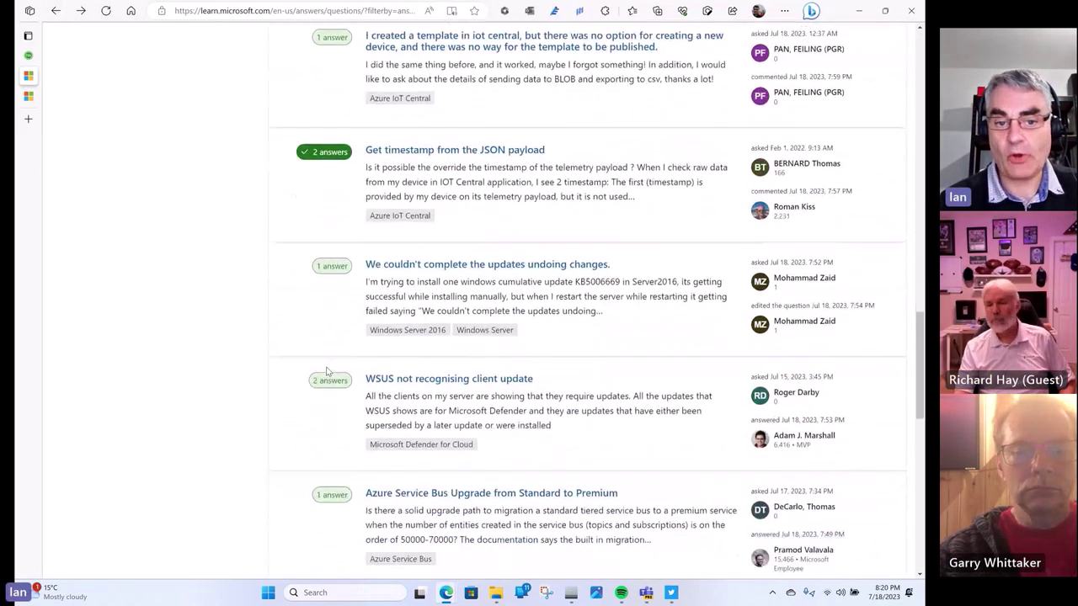
scroll(328, 371, down, 1)
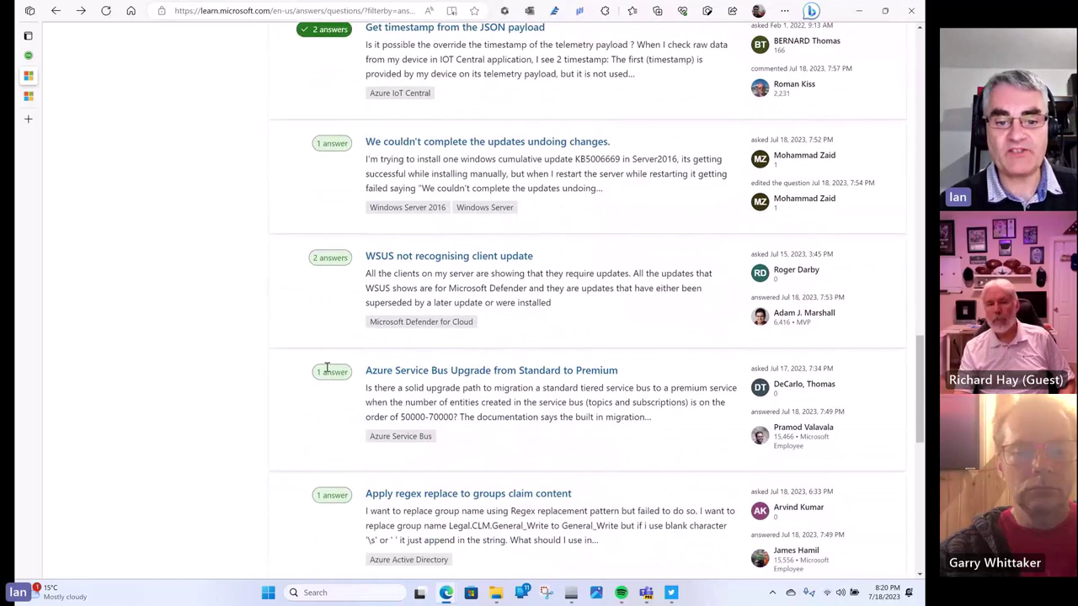
scroll(328, 372, down, 1)
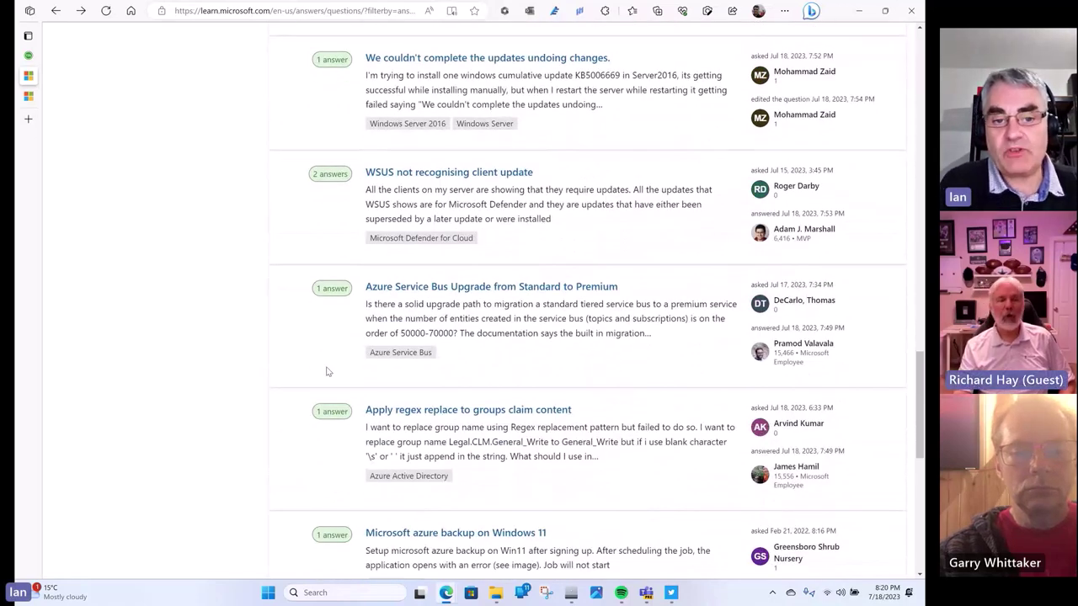
scroll(328, 371, down, 2)
scroll(328, 371, up, 10)
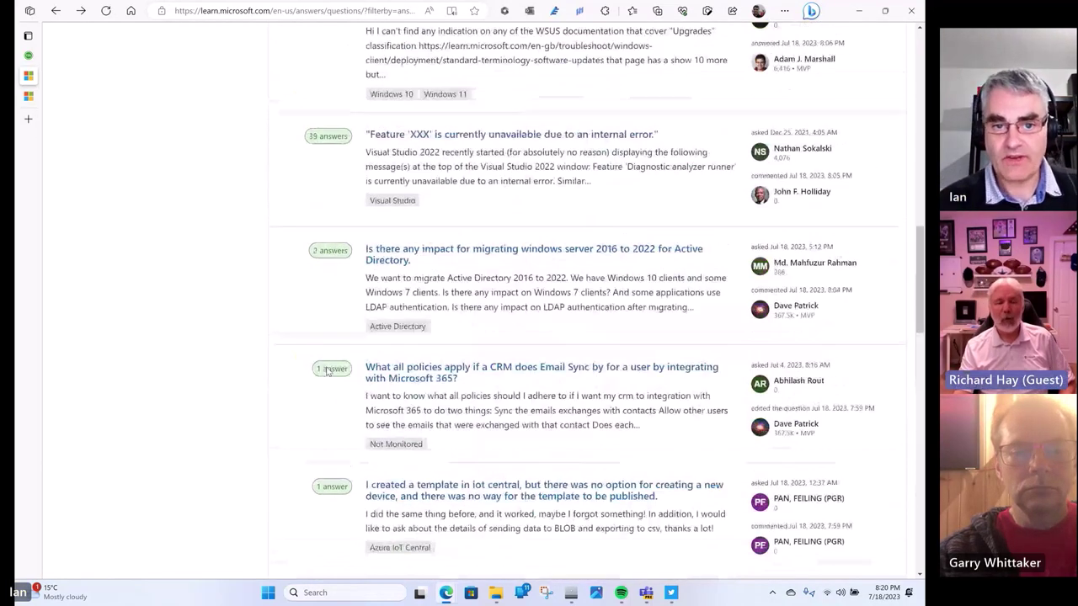
scroll(327, 371, up, 15)
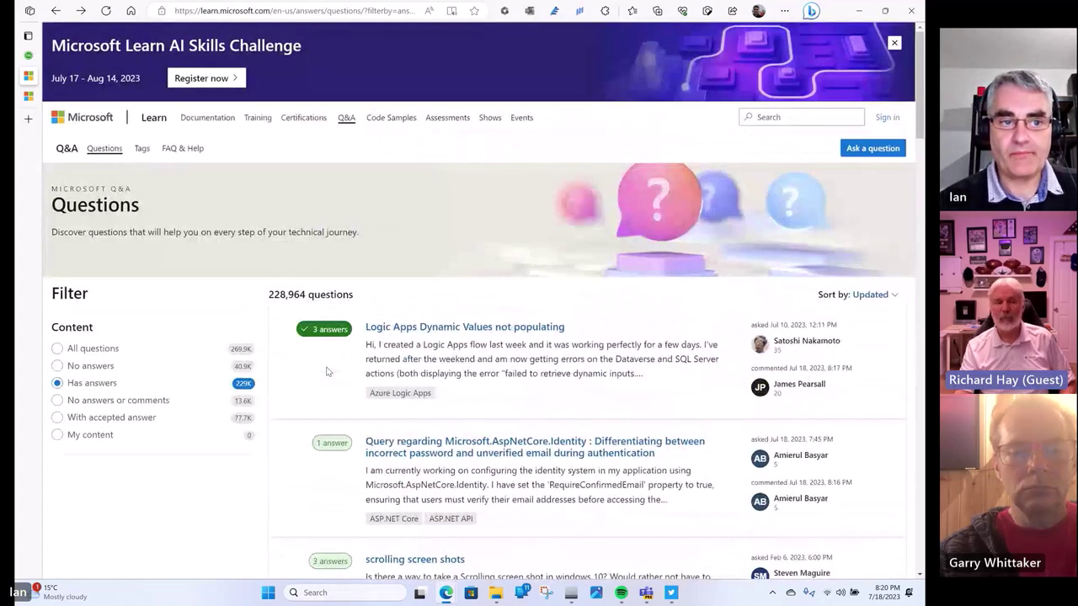
Browse the Microsoft Q&A tags and open the Windows 10 tag
click(142, 148)
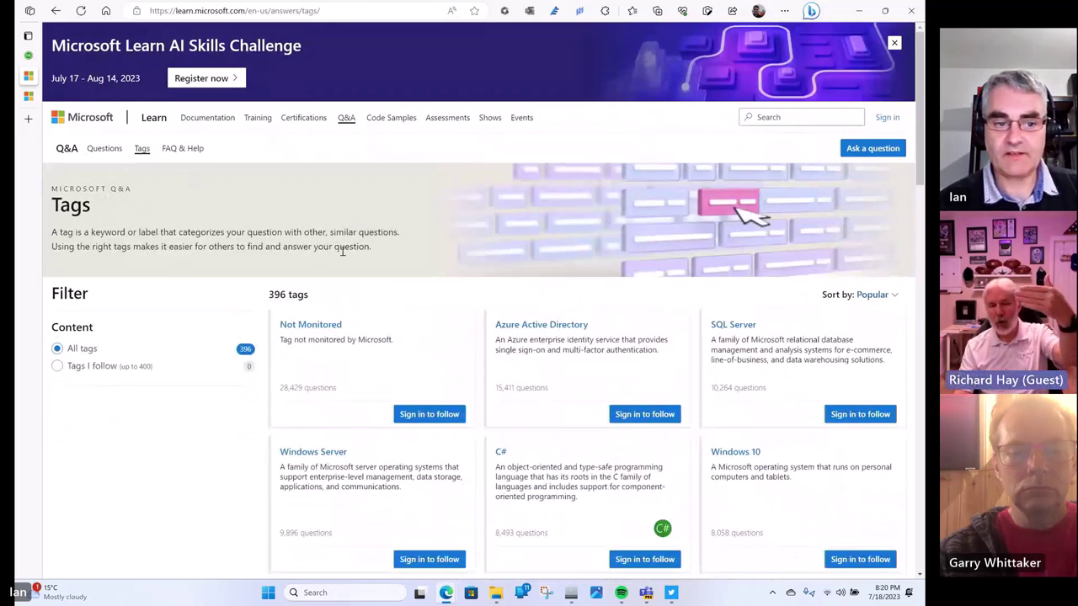
scroll(342, 253, down, 2)
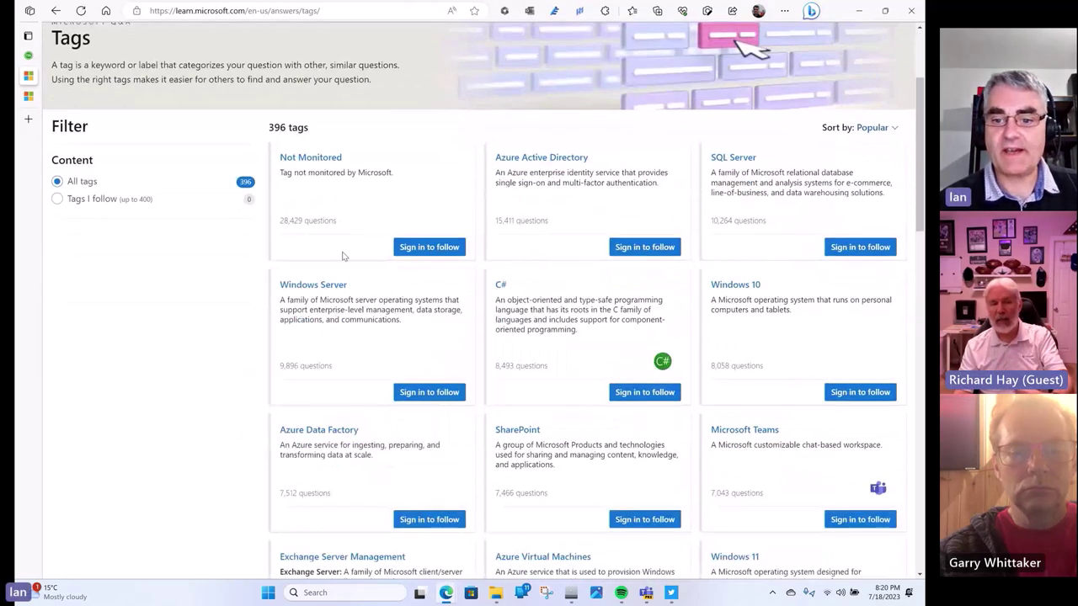
scroll(342, 255, down, 1)
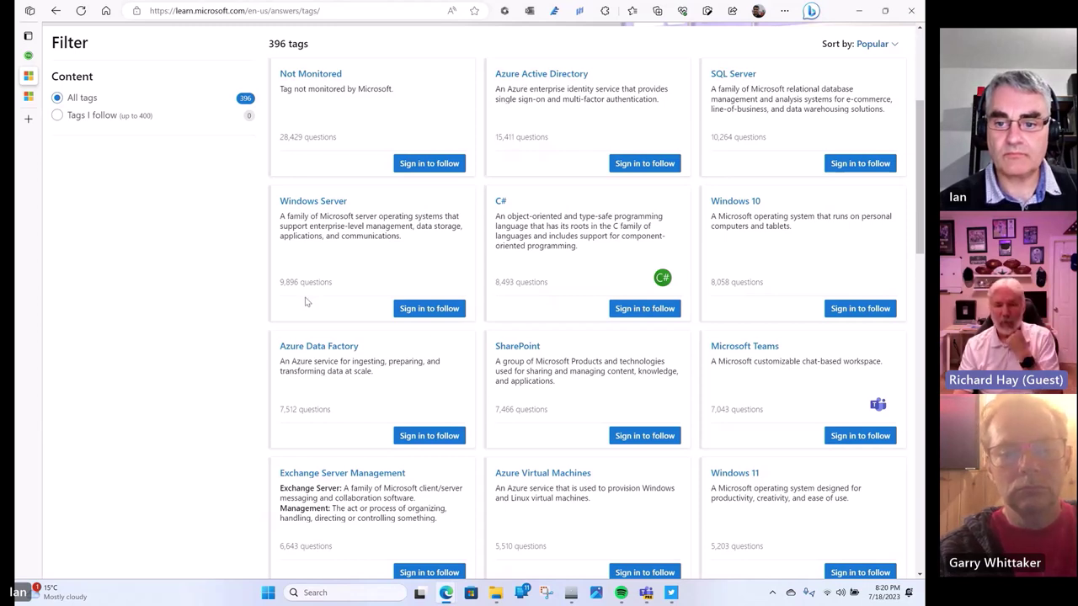
click(729, 207)
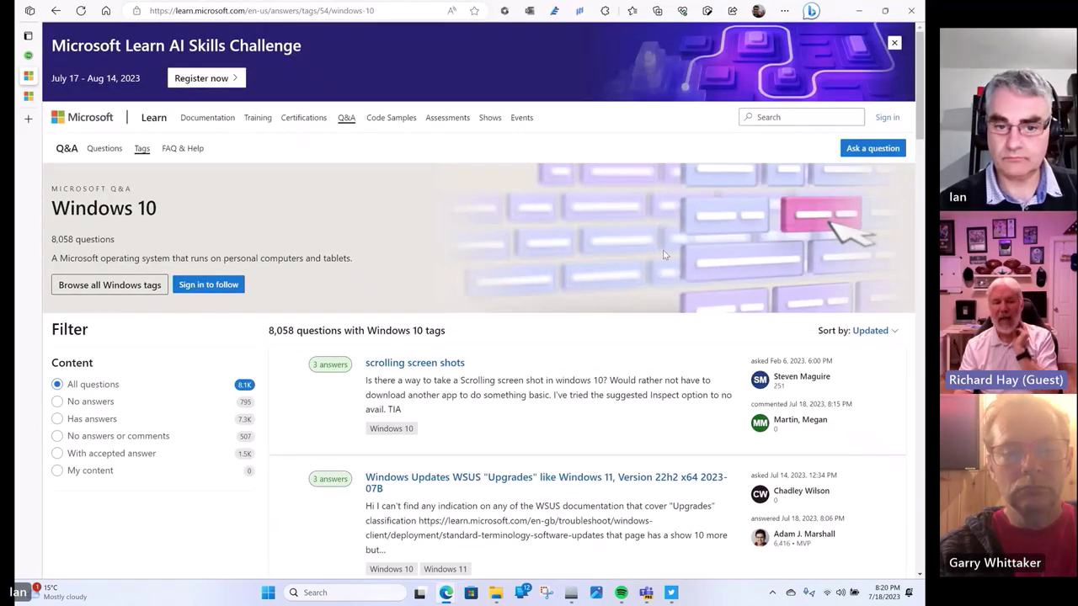
Look through the questions tagged Windows 10 and come back to the start of the list
scroll(645, 257, down, 1)
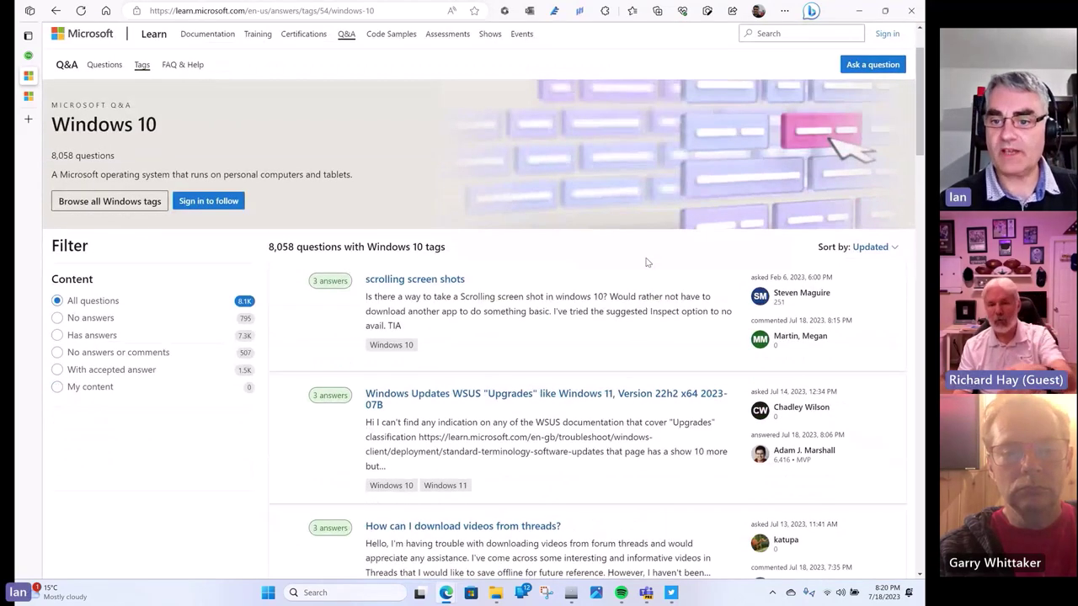
scroll(646, 263, down, 1)
scroll(646, 262, down, 1)
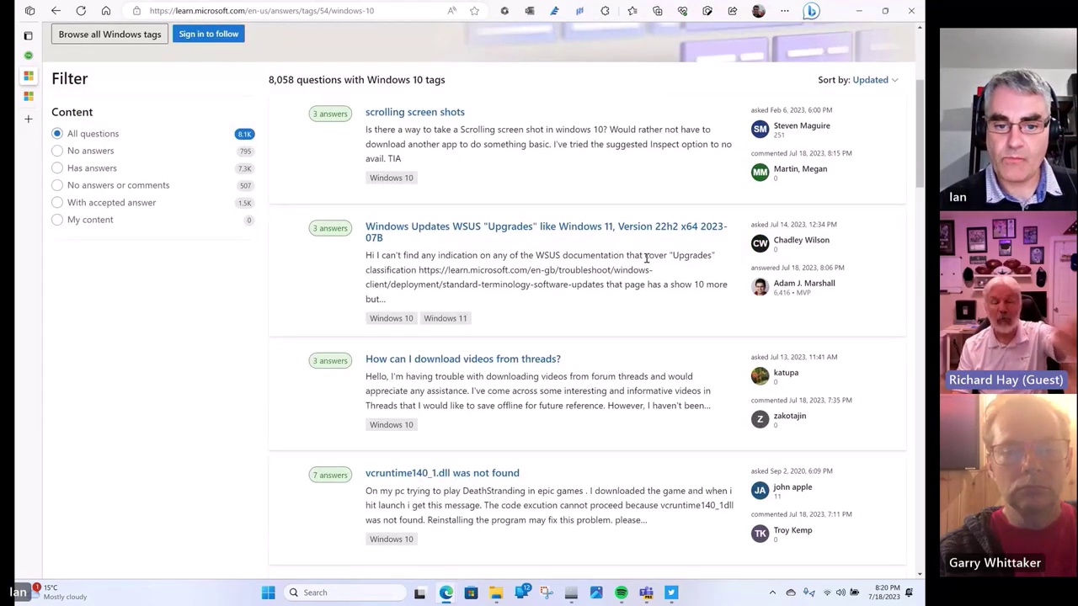
scroll(646, 260, down, 1)
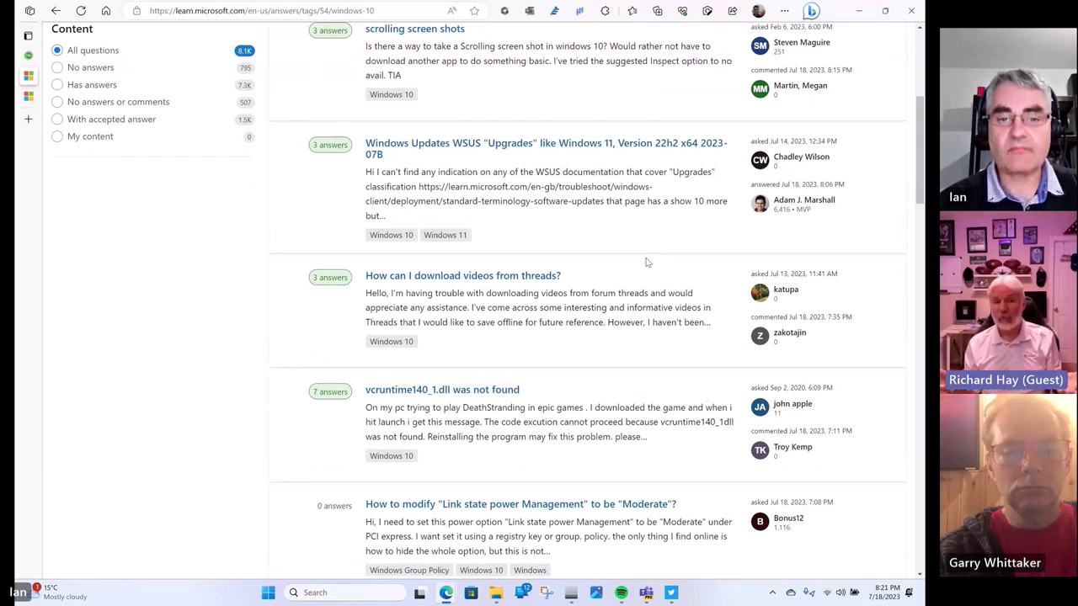
scroll(646, 263, down, 2)
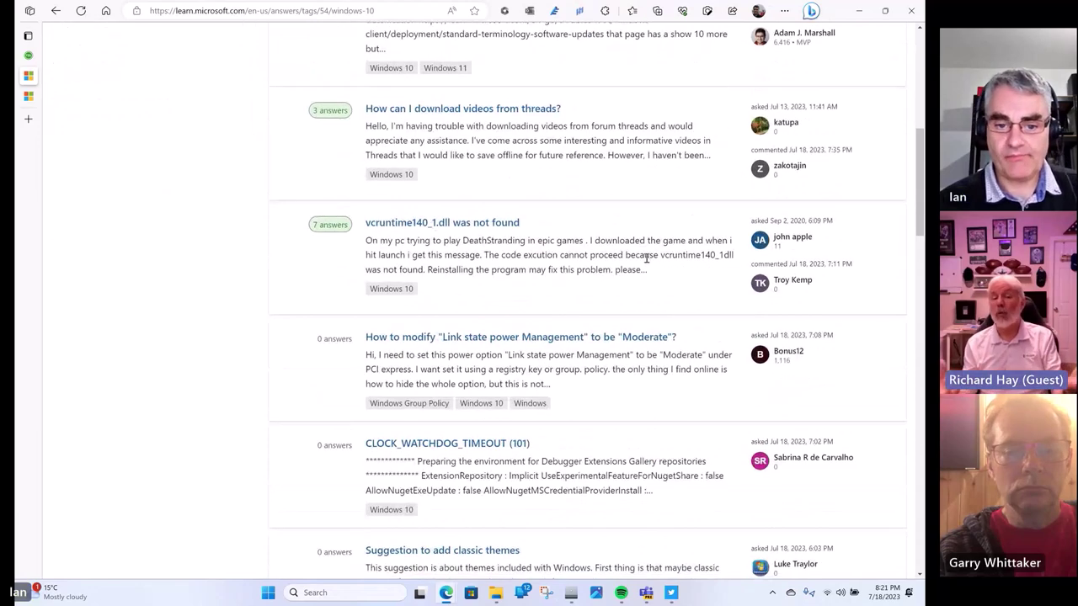
scroll(646, 262, down, 1)
scroll(646, 263, down, 3)
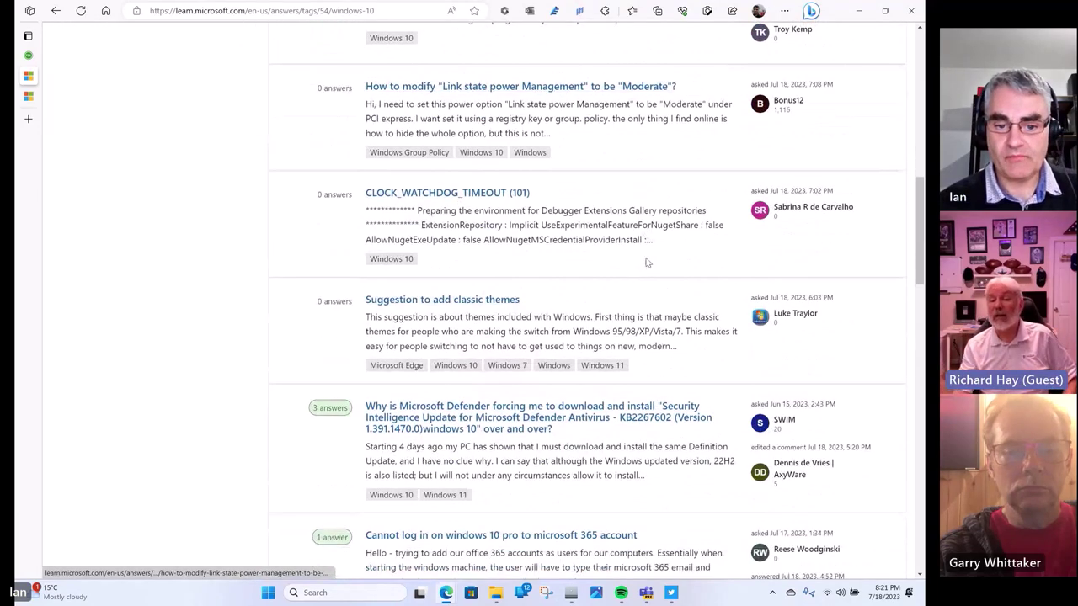
scroll(645, 263, down, 1)
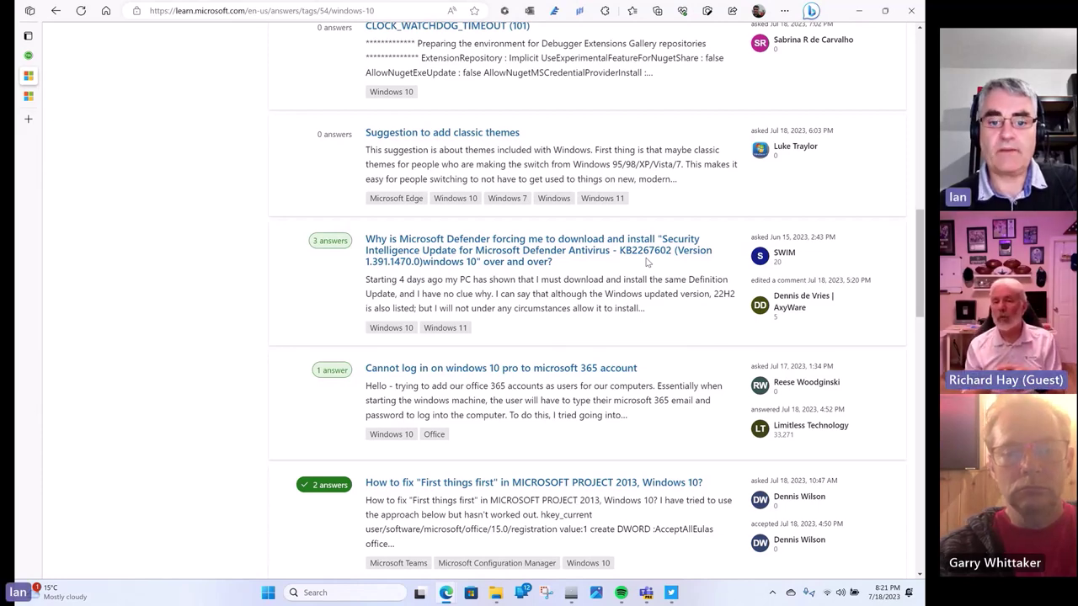
scroll(501, 278, down, 3)
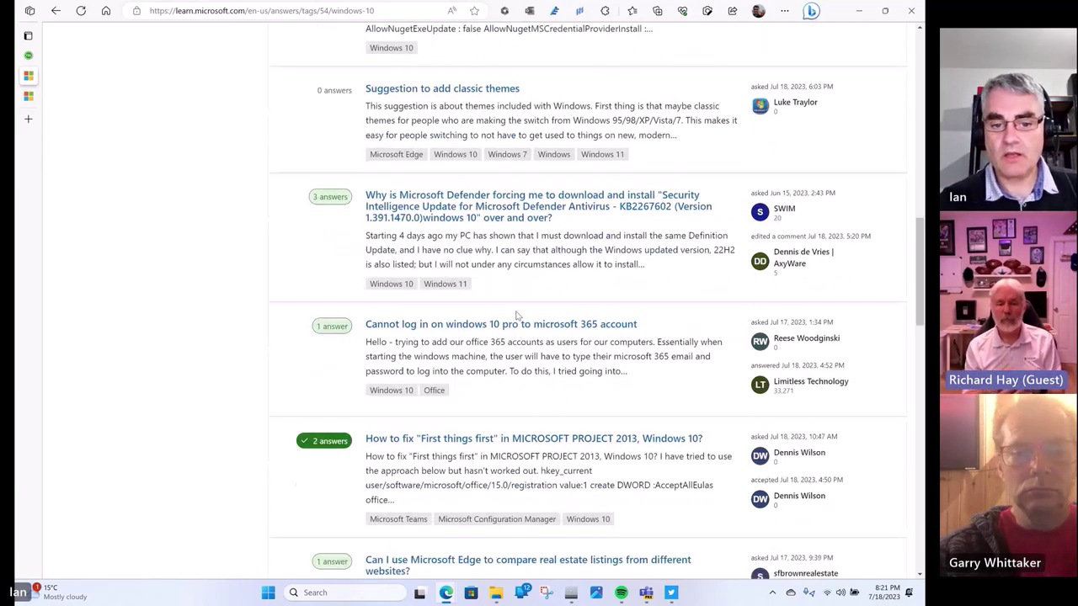
scroll(516, 314, up, 8)
scroll(516, 317, up, 6)
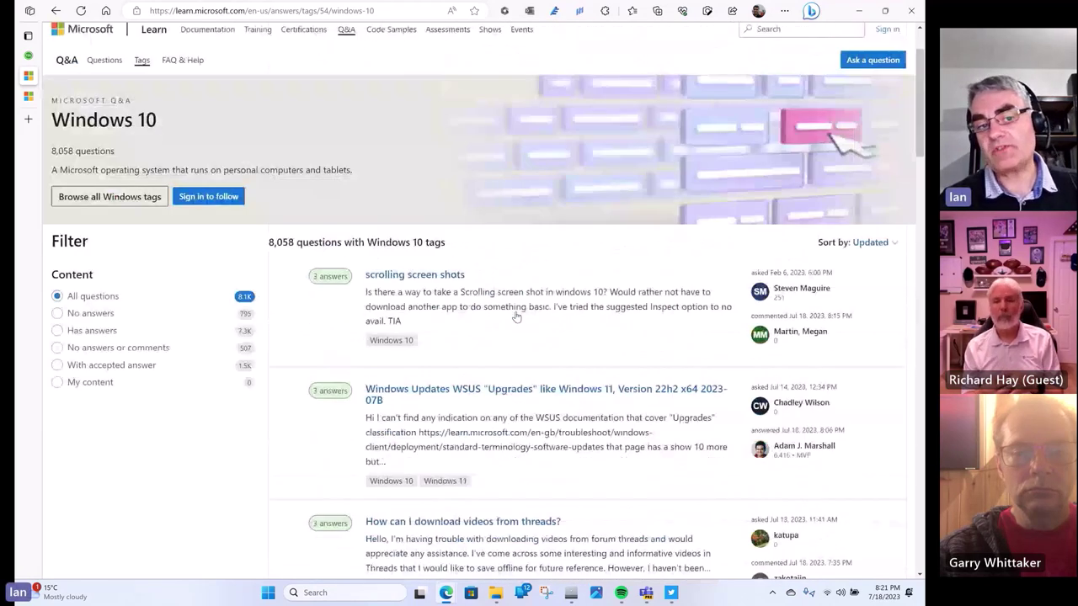
scroll(520, 321, down, 1)
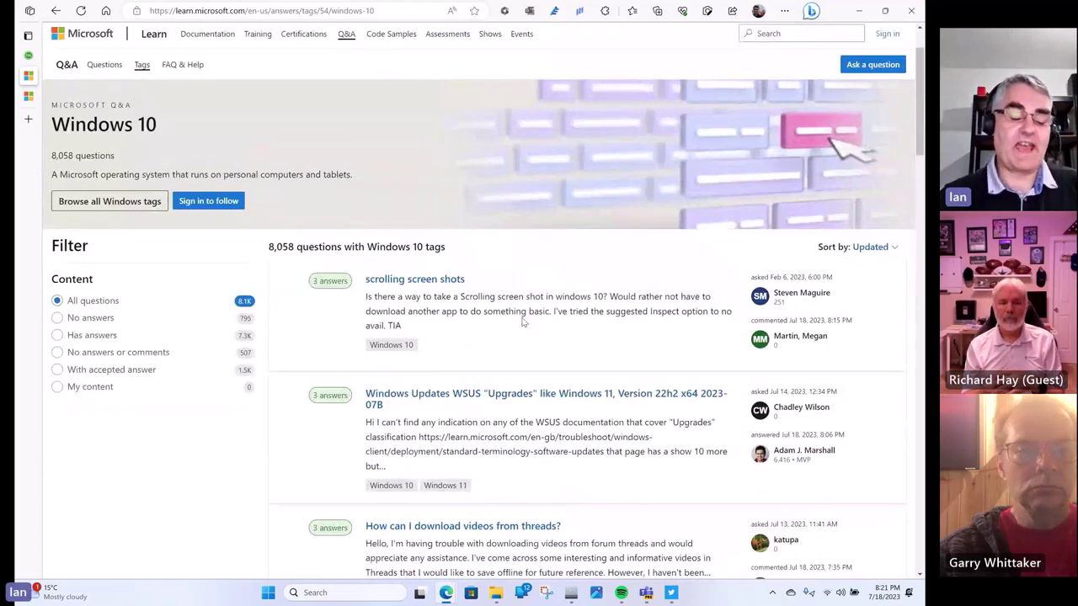
scroll(459, 334, down, 2)
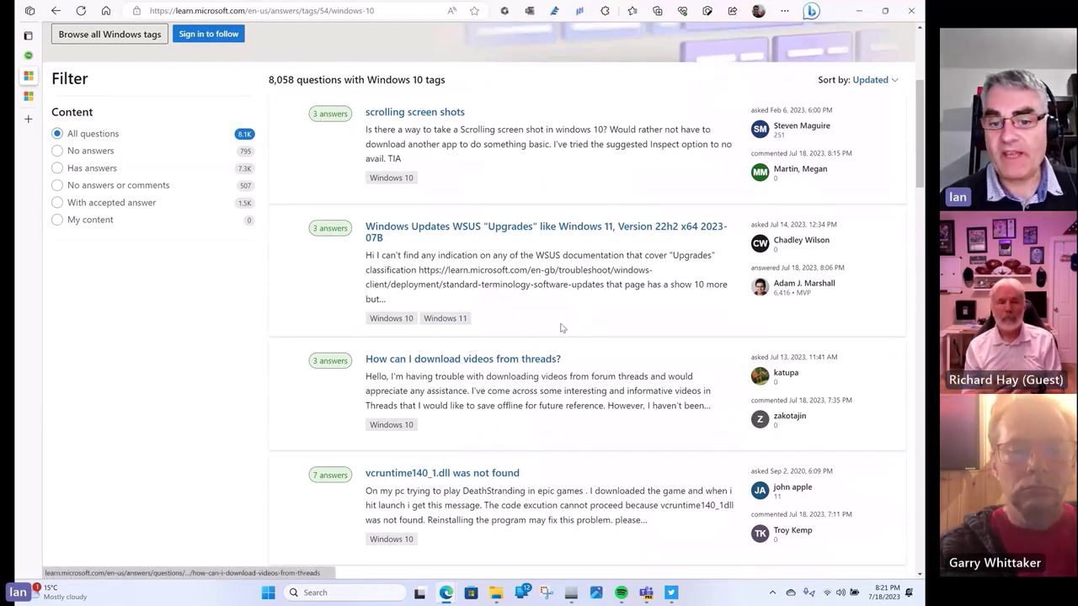
scroll(562, 327, down, 1)
scroll(261, 148, up, 3)
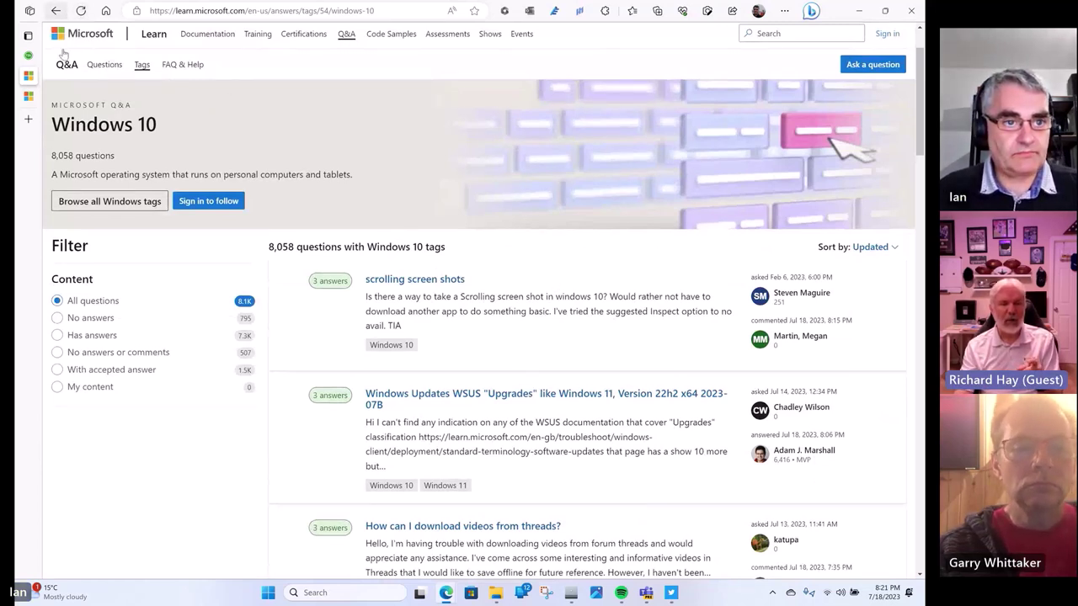
Return to the full list of Q&A questions and search for "Hyper-v"
click(94, 66)
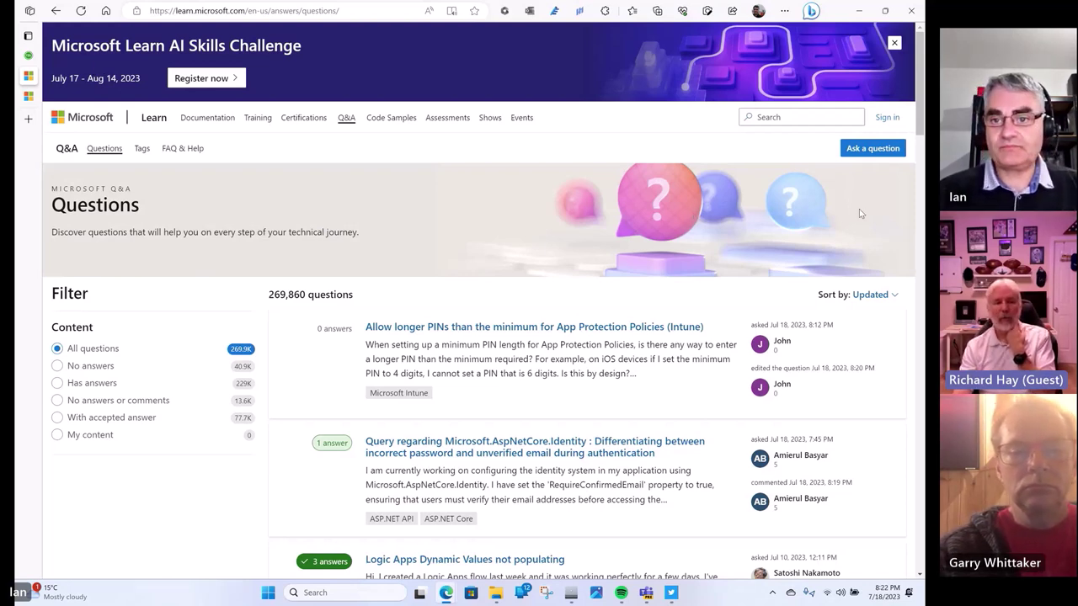
click(787, 118)
text(Hy)
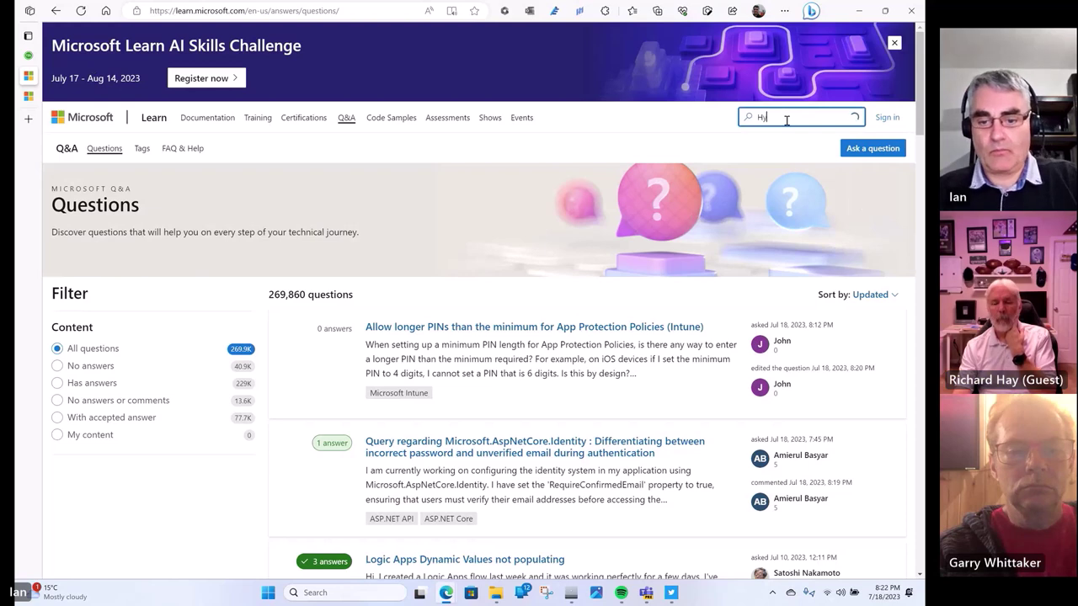
text(per-v)
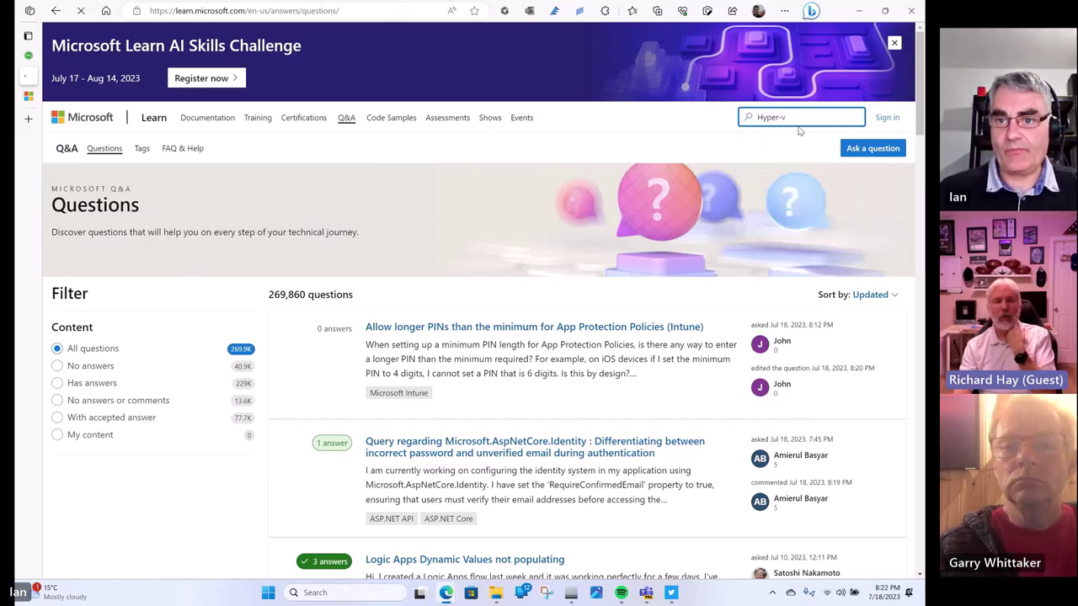
key(Return)
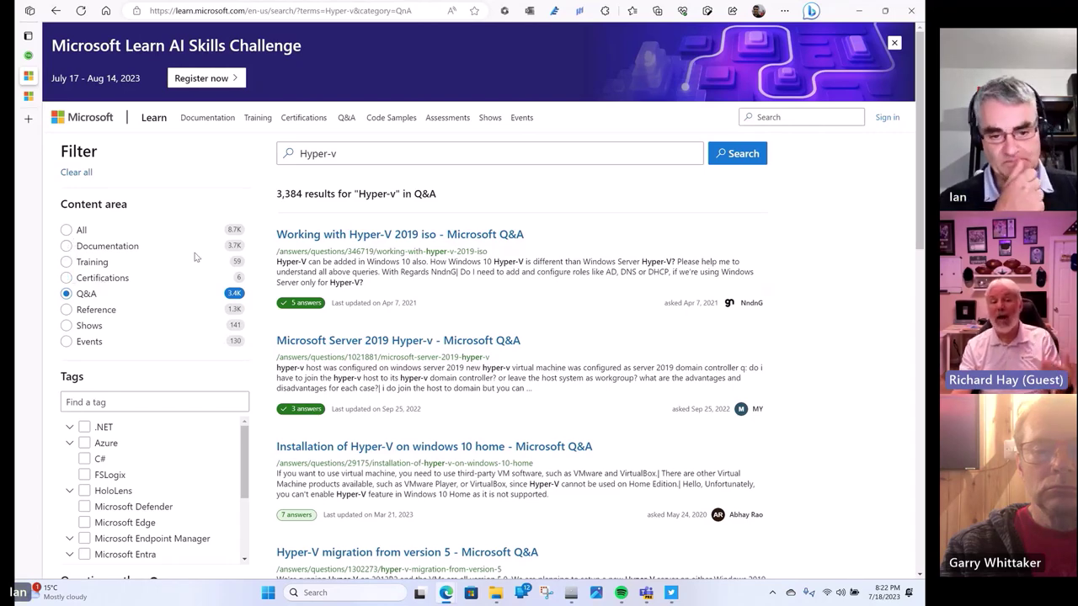
Look over the Hyper-v search results and limit them to the last 24 hours
scroll(194, 257, down, 3)
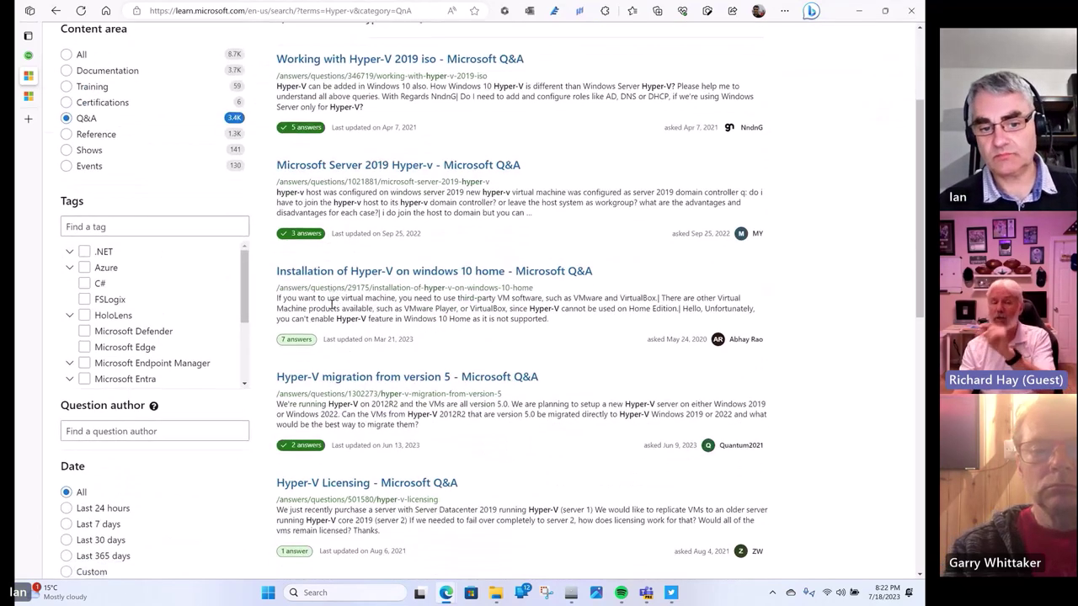
scroll(331, 309, down, 1)
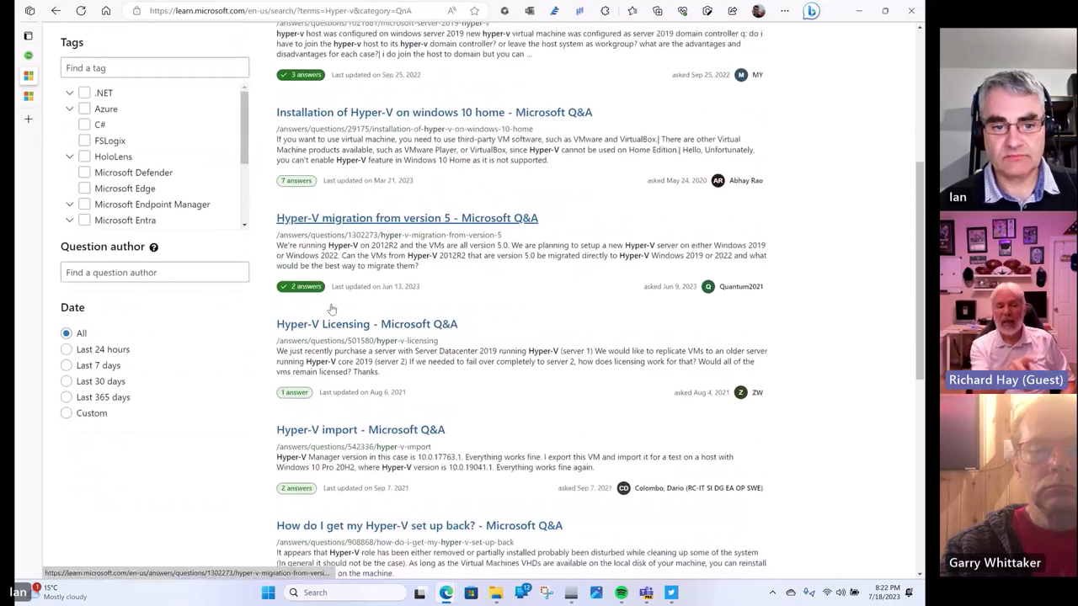
scroll(331, 308, down, 1)
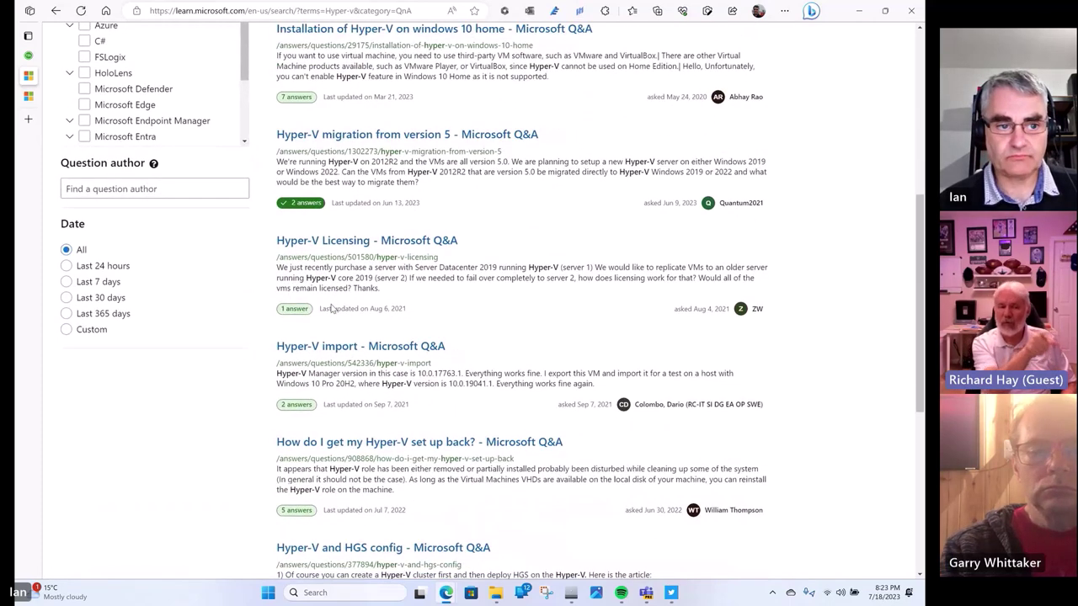
click(69, 266)
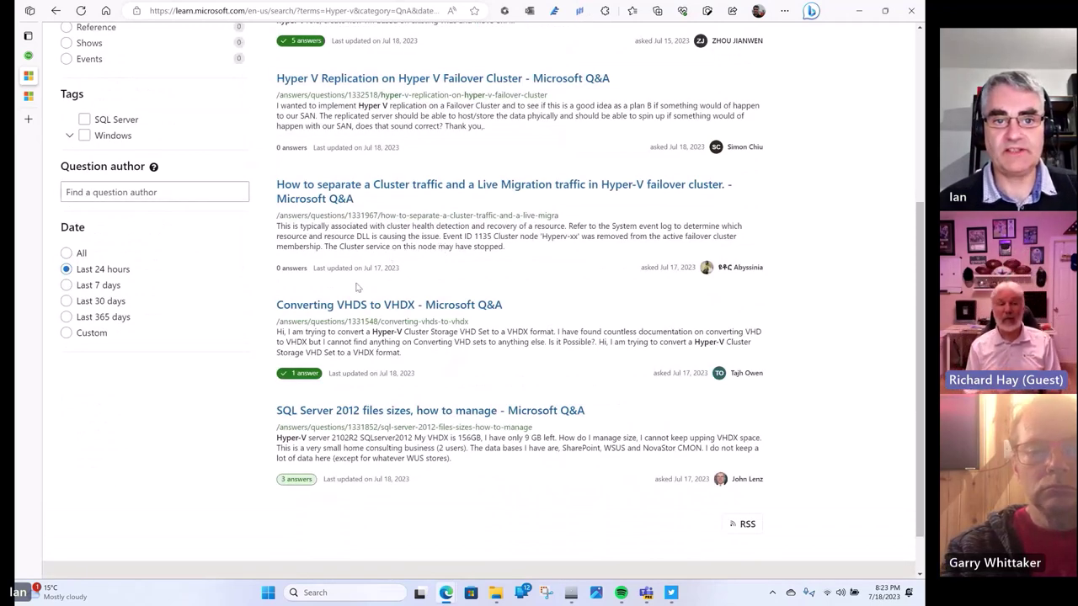
Narrow the recent results to the Hyper-V tag under Windows and review the filtered questions
scroll(356, 287, up, 3)
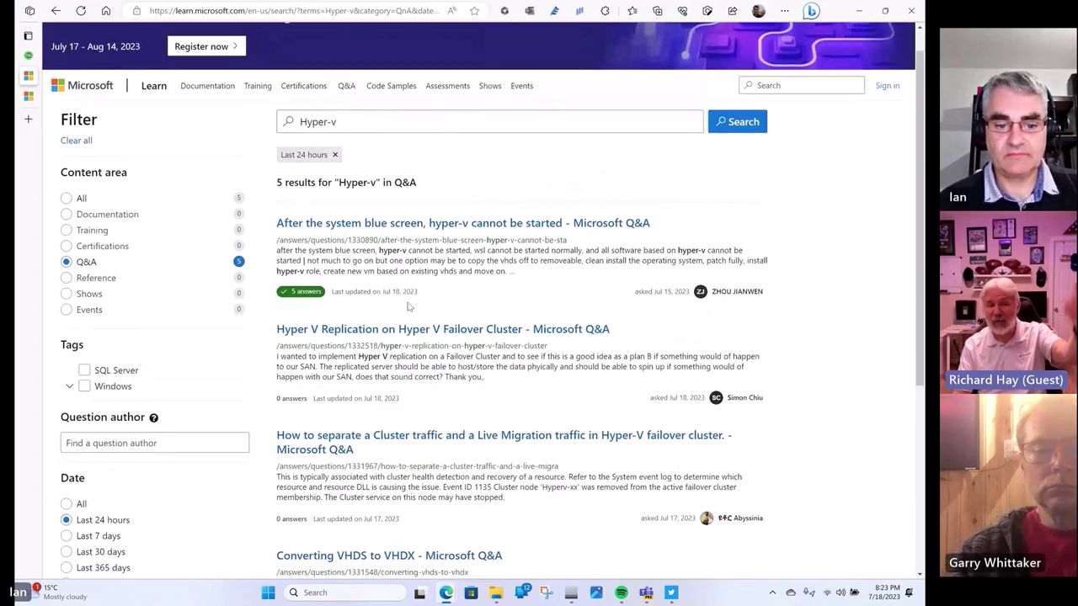
scroll(409, 306, down, 1)
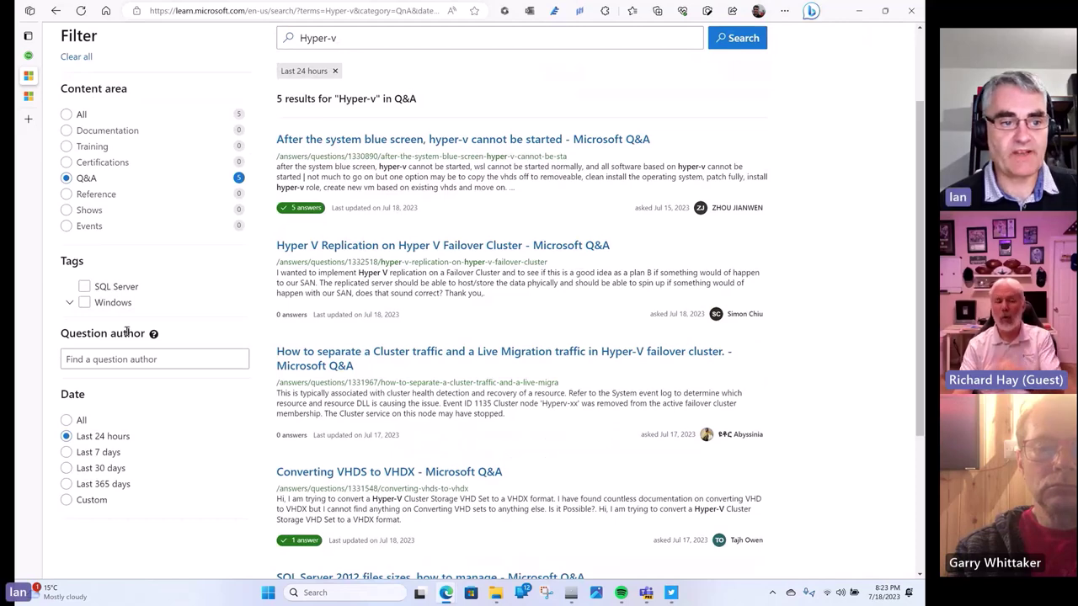
click(70, 304)
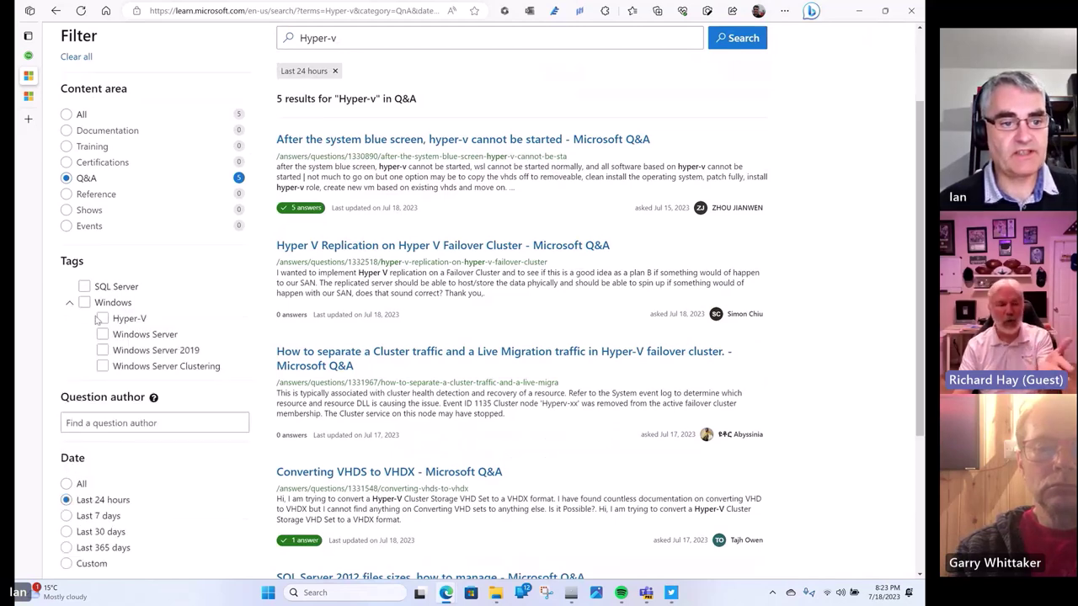
click(102, 318)
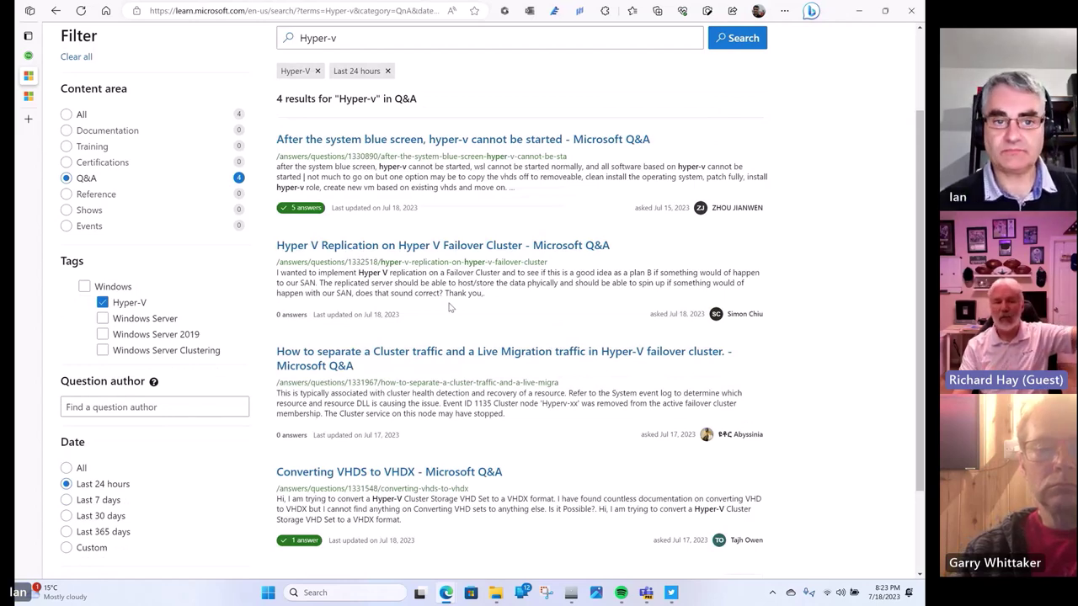
scroll(447, 306, down, 2)
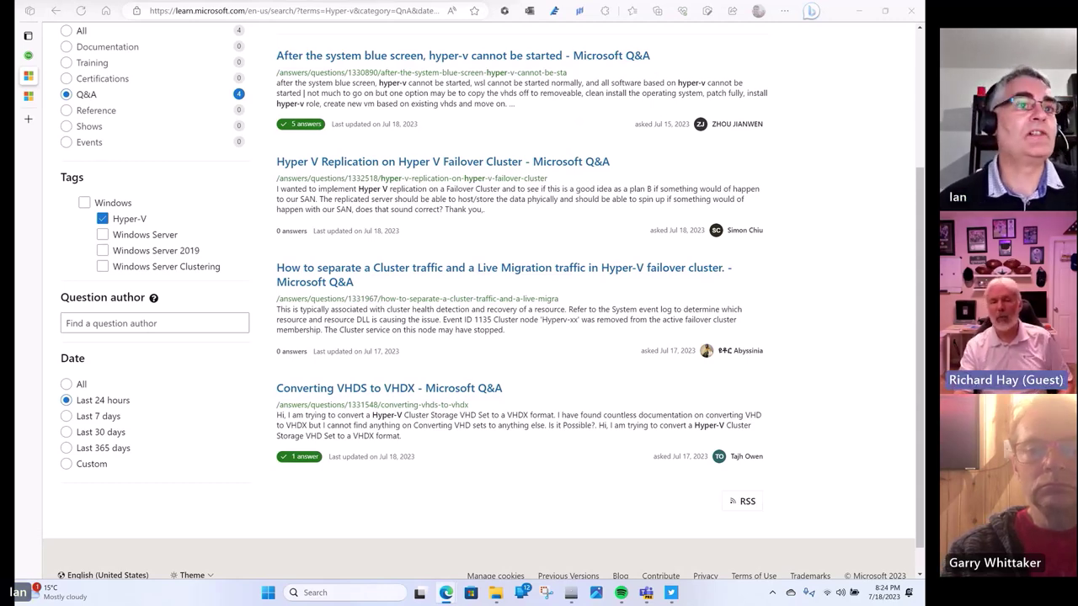
scroll(414, 191, up, 3)
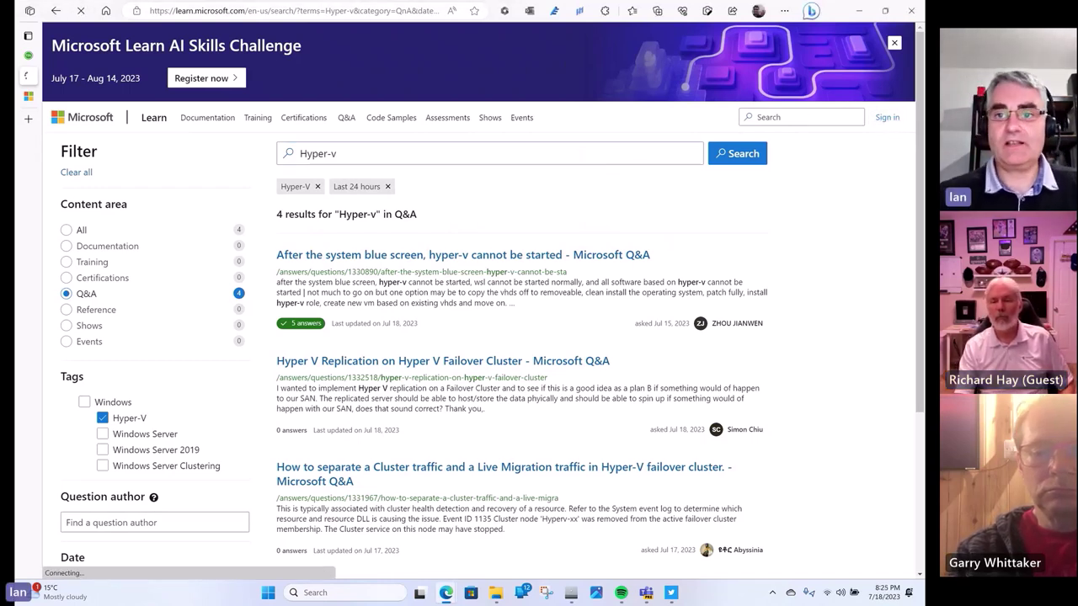
Minimize the Surface and Spotify windows and bring the Edge browser back maximized on the filtered Hyper-v results
key(alt+Tab)
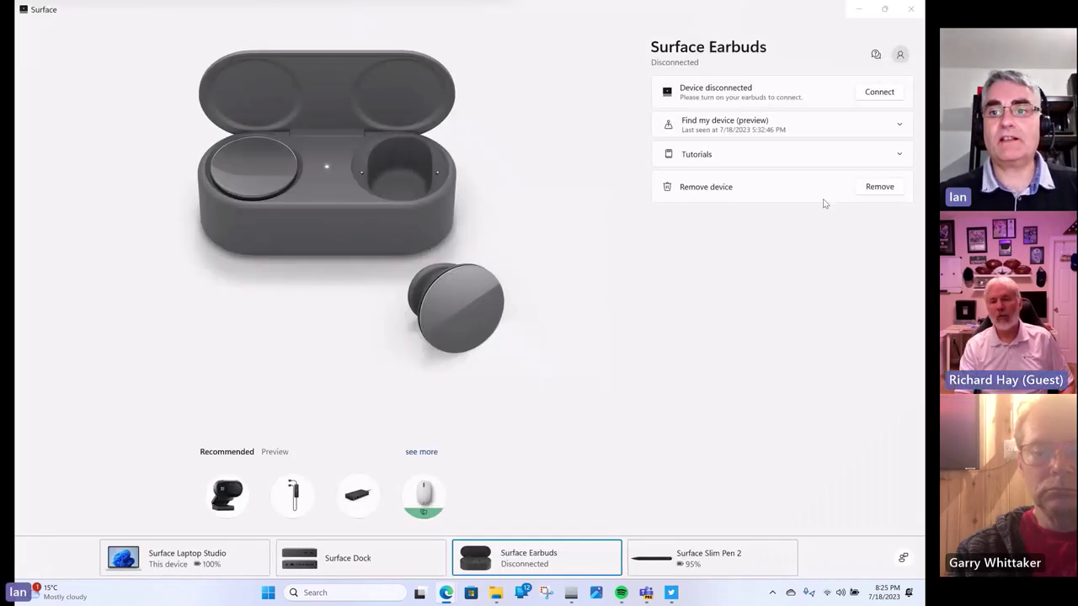
click(856, 10)
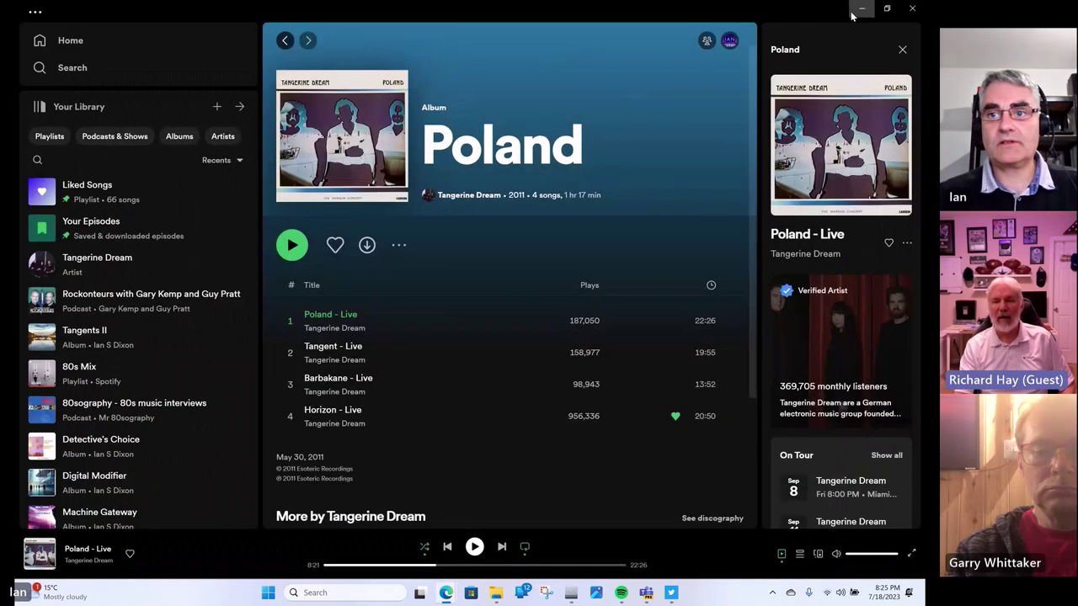
click(856, 10)
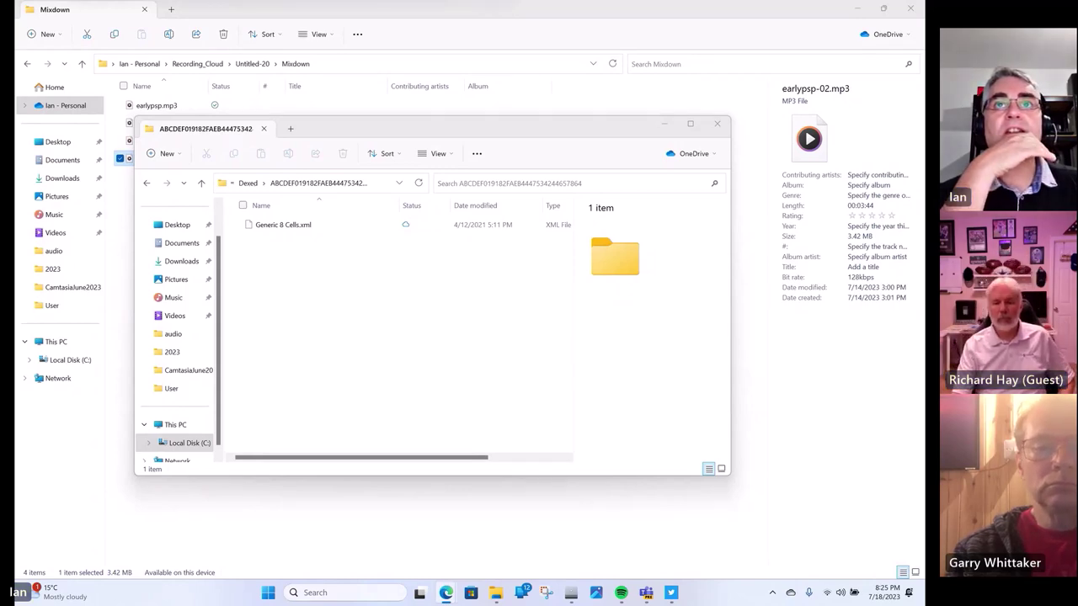
key(alt+Tab)
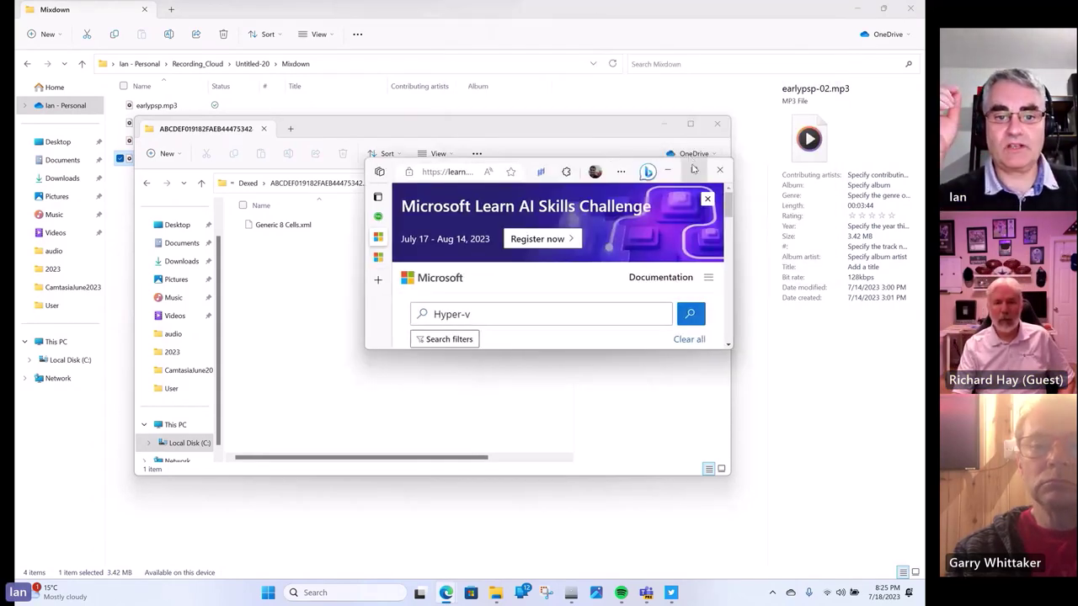
click(692, 170)
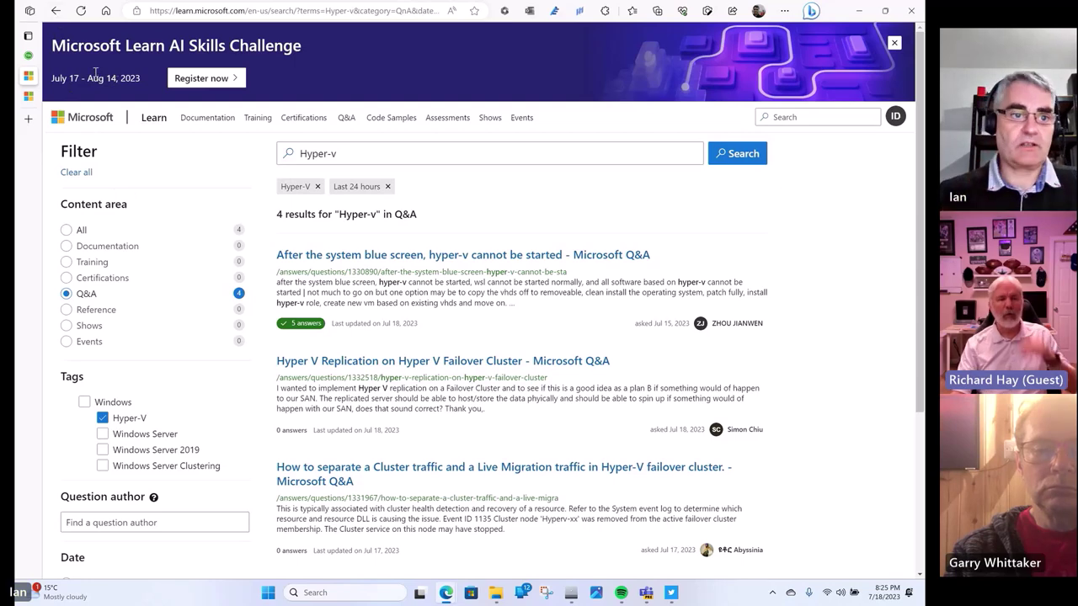
click(54, 17)
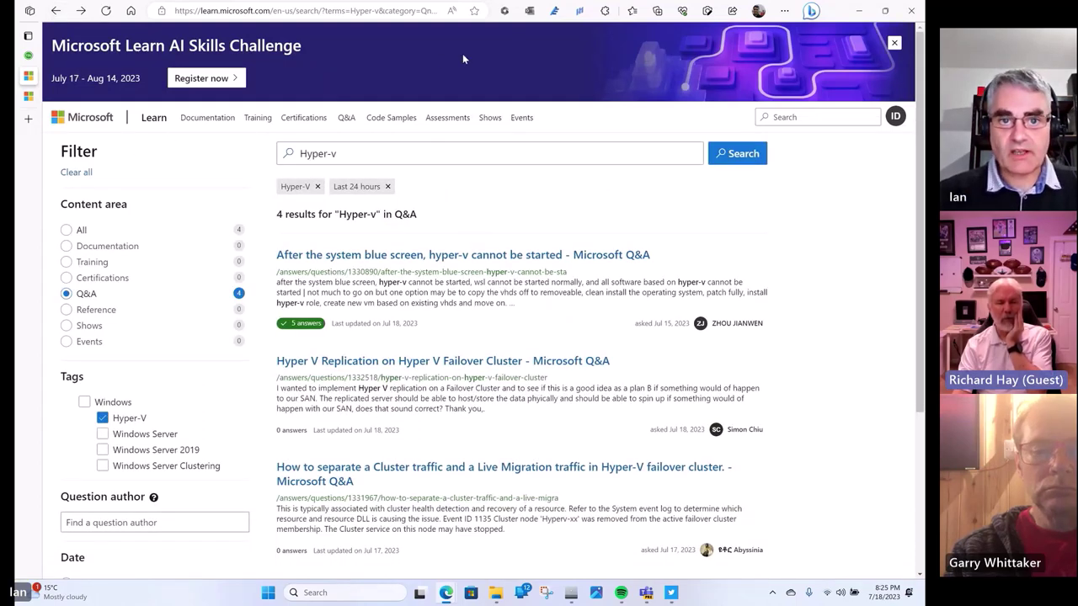
Go to the Q&A home page and start asking a new question
click(345, 119)
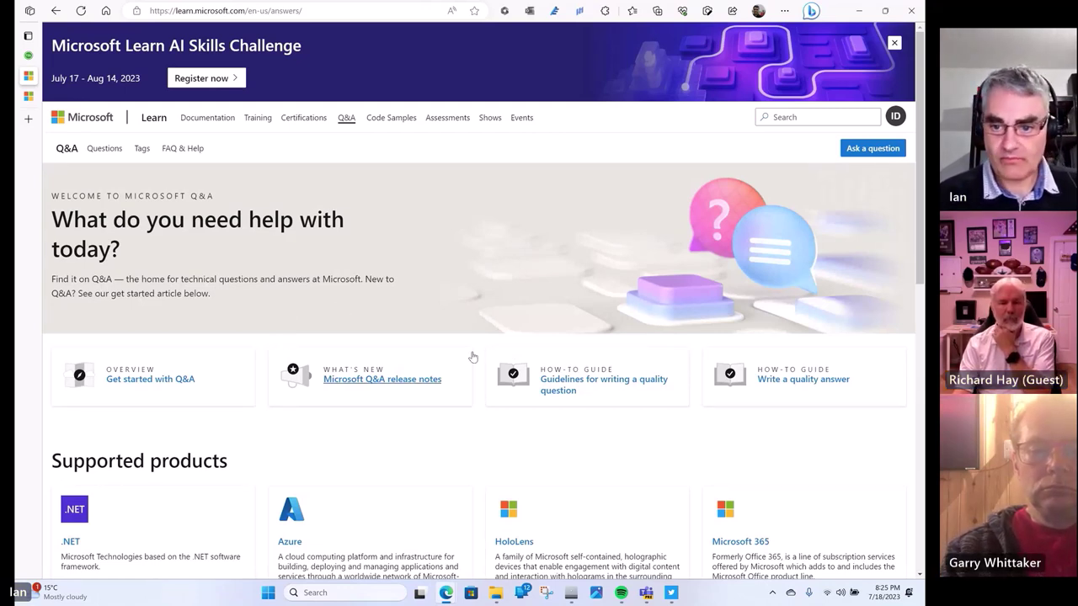
click(867, 149)
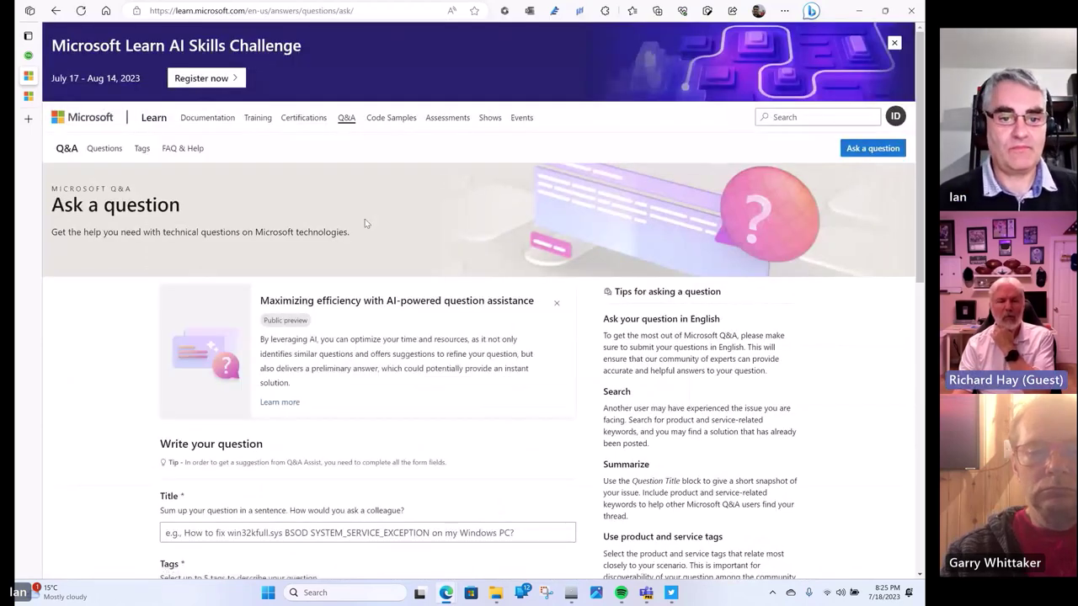
scroll(364, 219, down, 3)
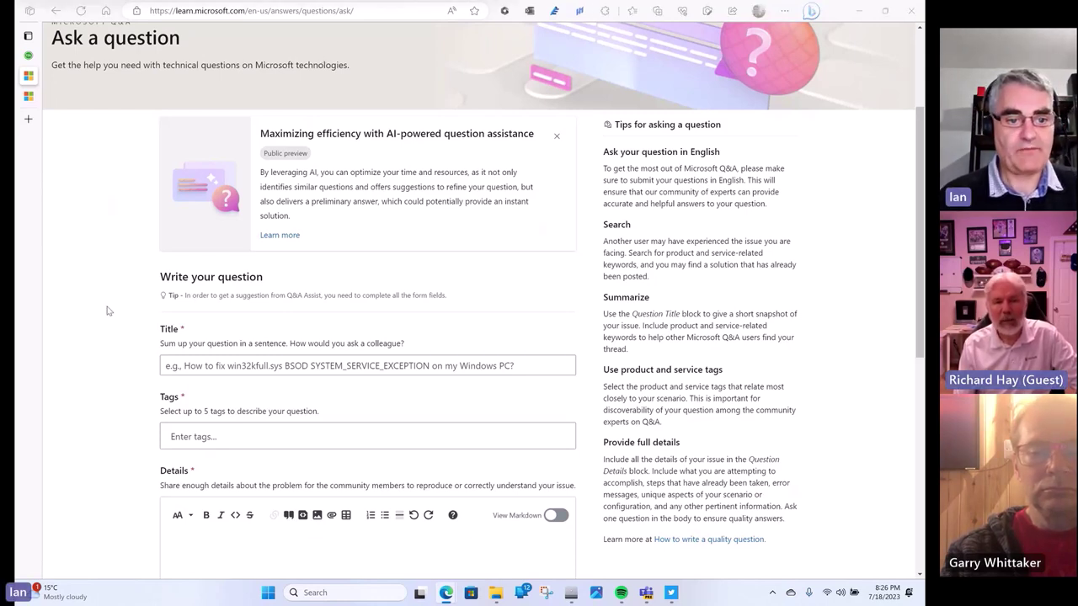
Begin the question title with "How do I fix" and paste the copied error about the corrupted chain of virtual hard disks after it
click(225, 362)
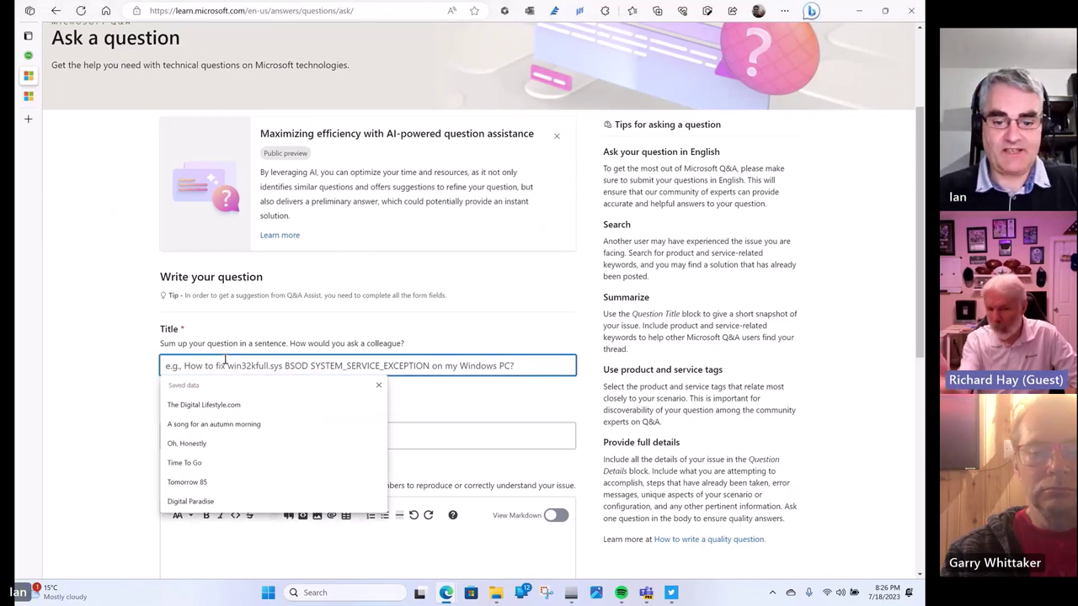
text(How do)
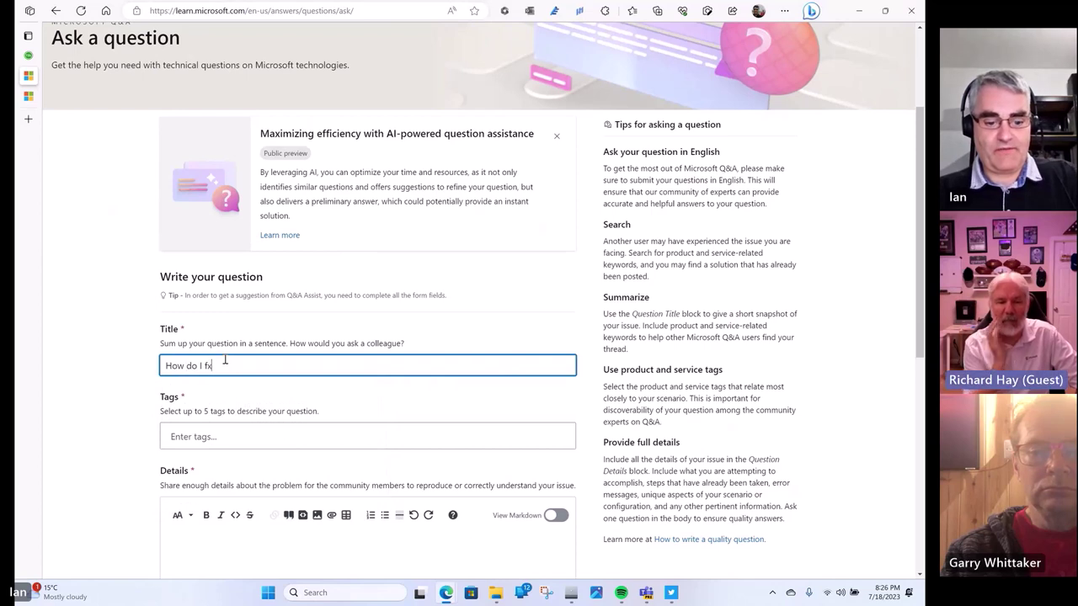
text( I fix)
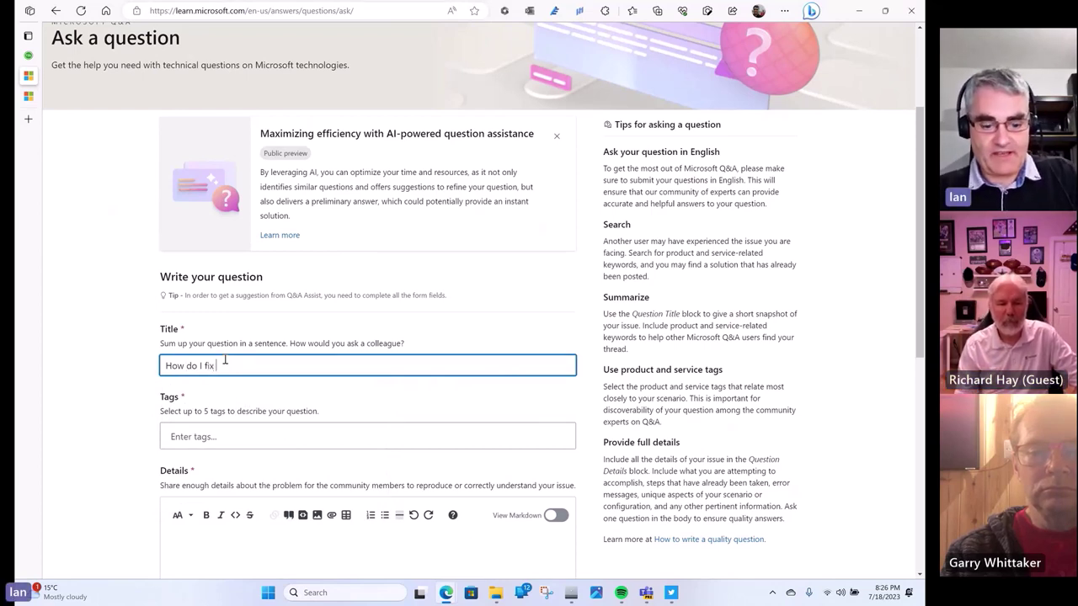
key(ctrl+v)
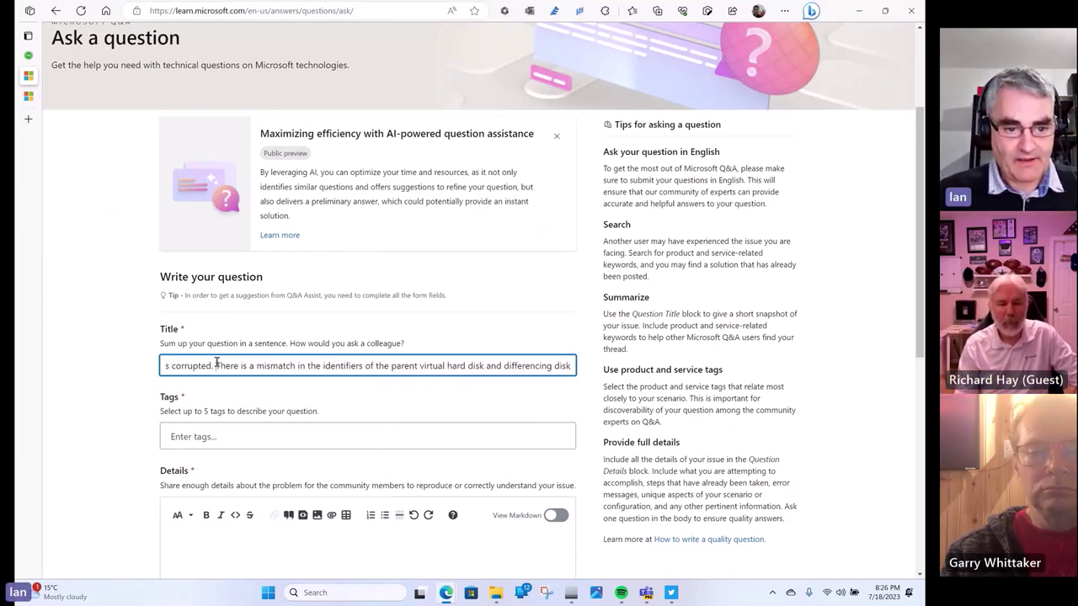
Enclose the pasted error message in the question title in quotation marks
drag(216, 362, 149, 365)
click(216, 367)
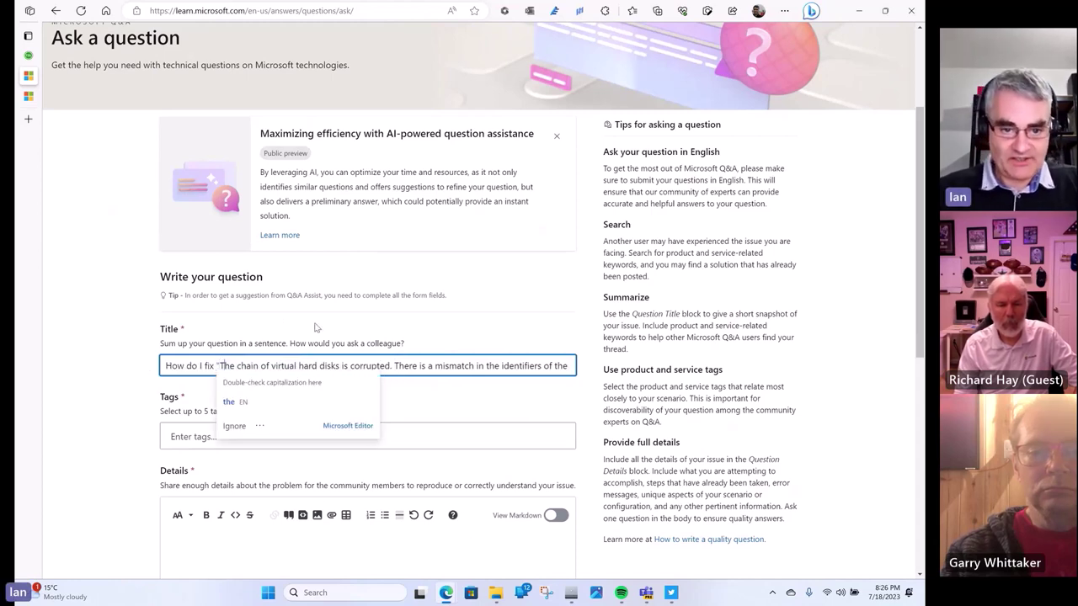
key(Right)
key(Right)
key(Right)
key(Right)
key(Right)
key(Right)
key(Right)
key(Right)
key(Right)
key(Right)
key(Right)
key(Right)
key(Right)
key(Right)
key(Right)
key(Right)
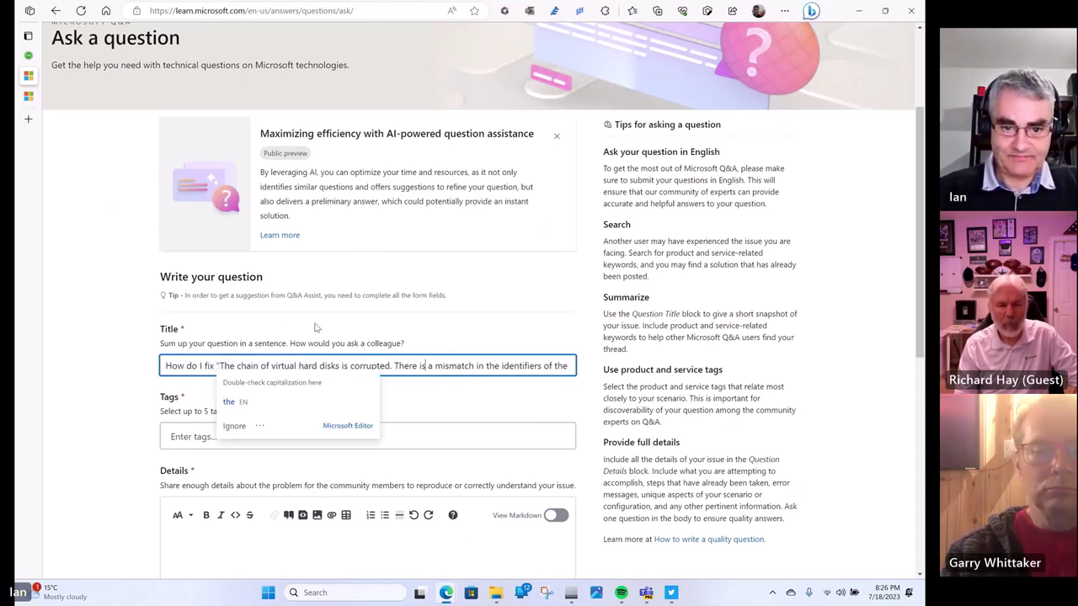
key(Right)
key(Right)
key(Right)
key(Right)
key(Right)
key(Right)
key(Right)
key(Right)
key(Right)
key(Right)
key(Right)
key(Right)
key(Right)
key(Right)
key(Right)
key(Right)
key(Right)
key(Right)
key(Right)
key(Right)
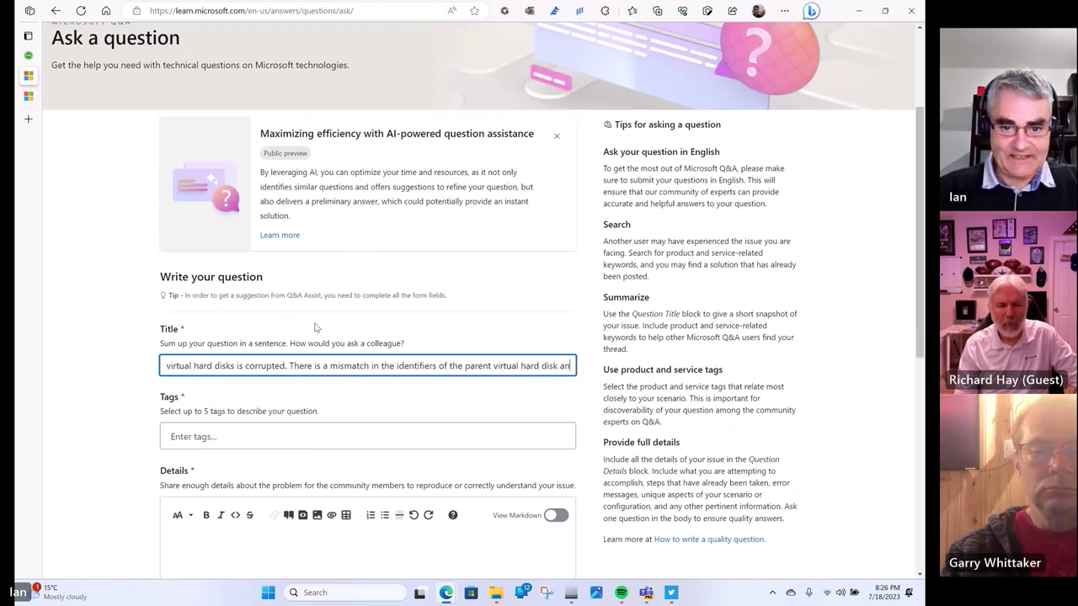
text(?)
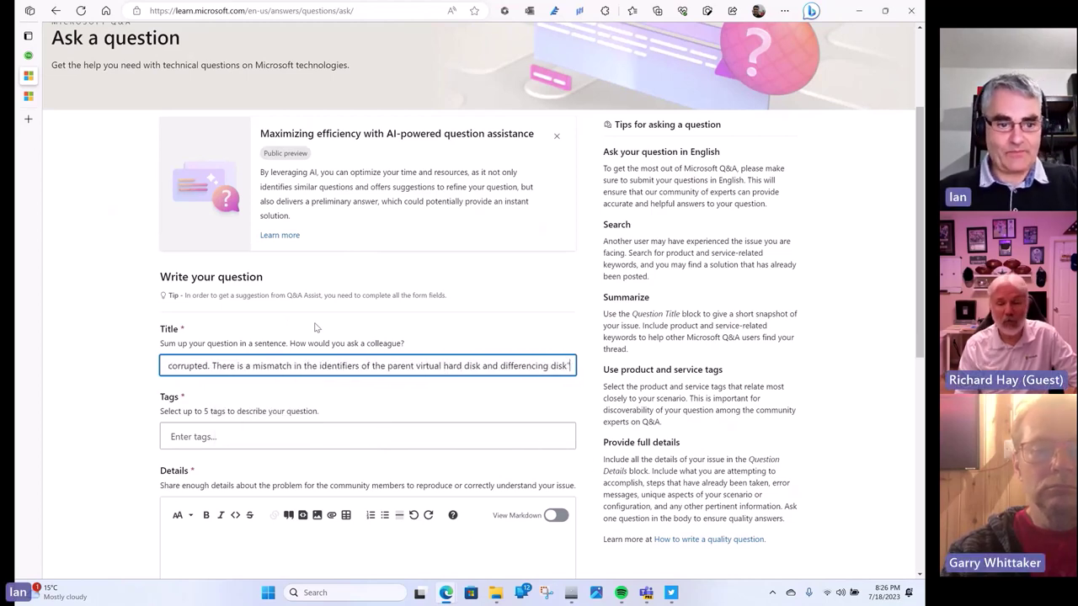
key(ctrl+a)
key(ctrl+c)
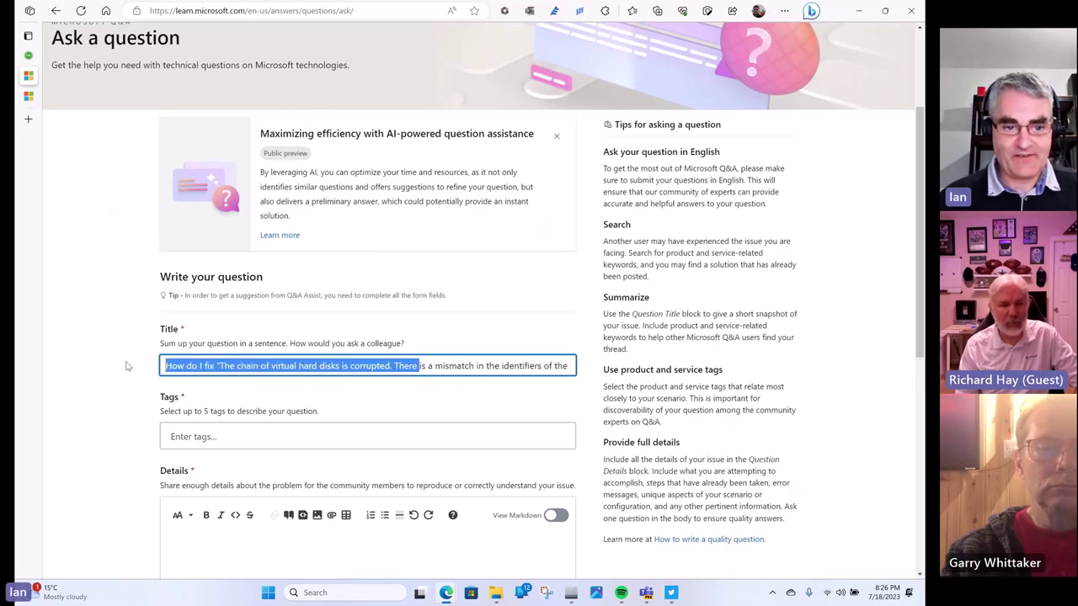
click(83, 380)
Add the Hyper-V tag to the question
scroll(97, 385, down, 1)
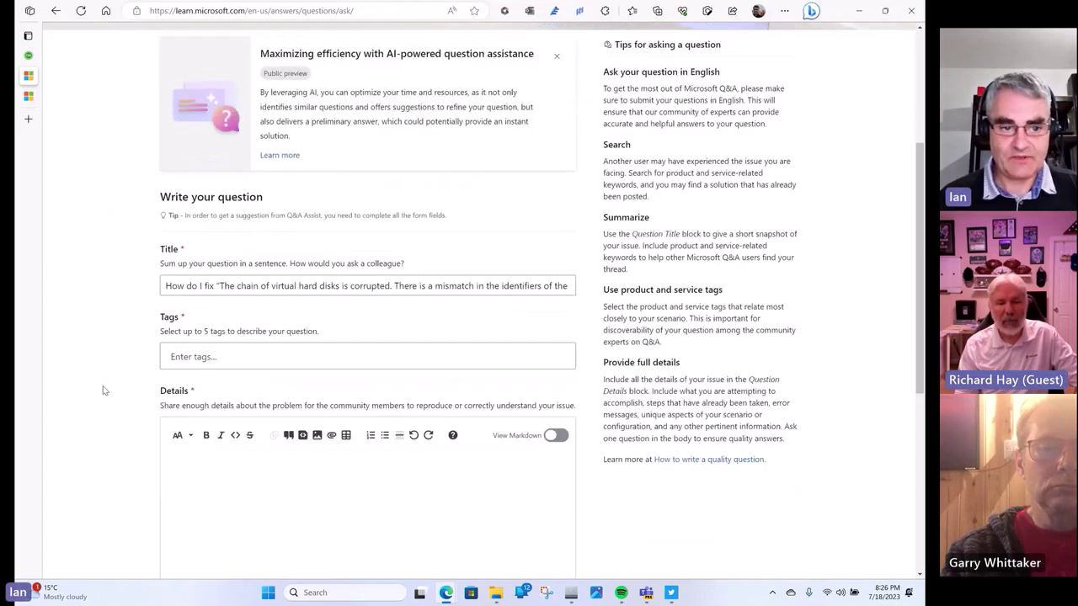
click(180, 355)
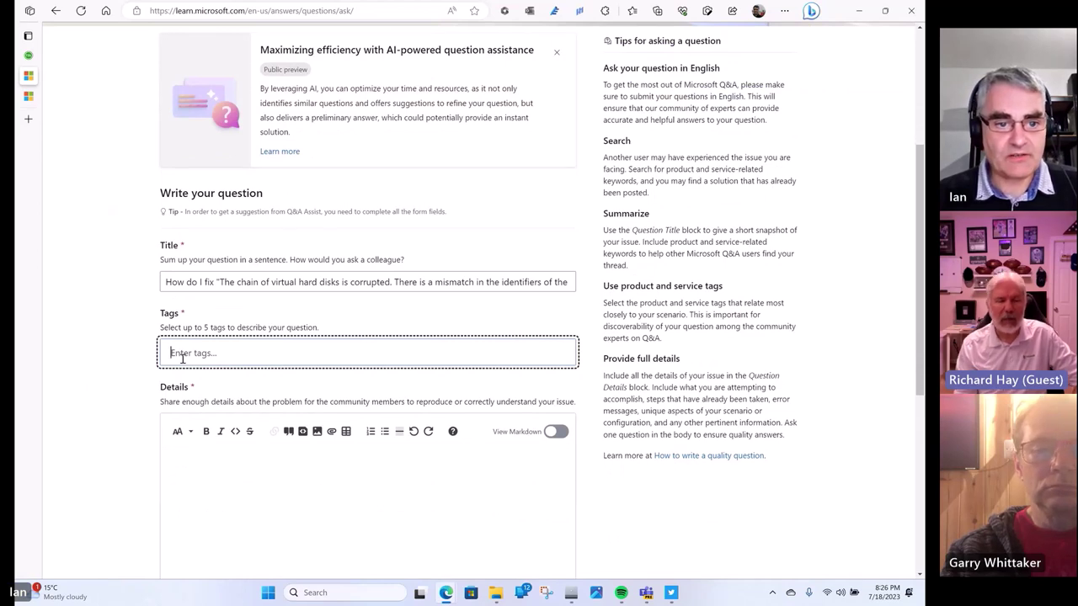
text(Hy)
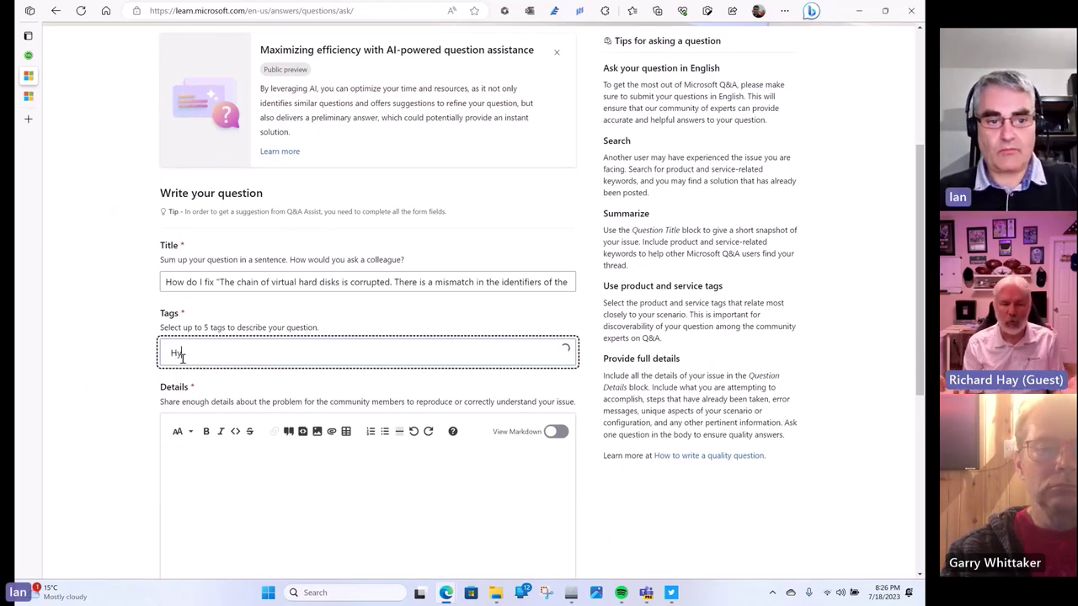
text(per-V)
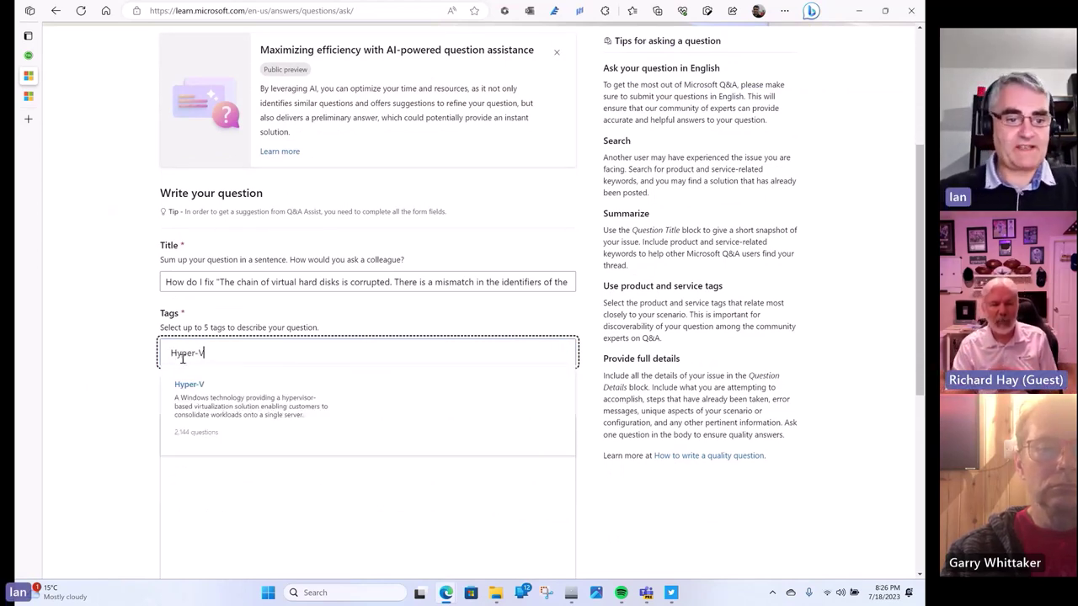
click(189, 386)
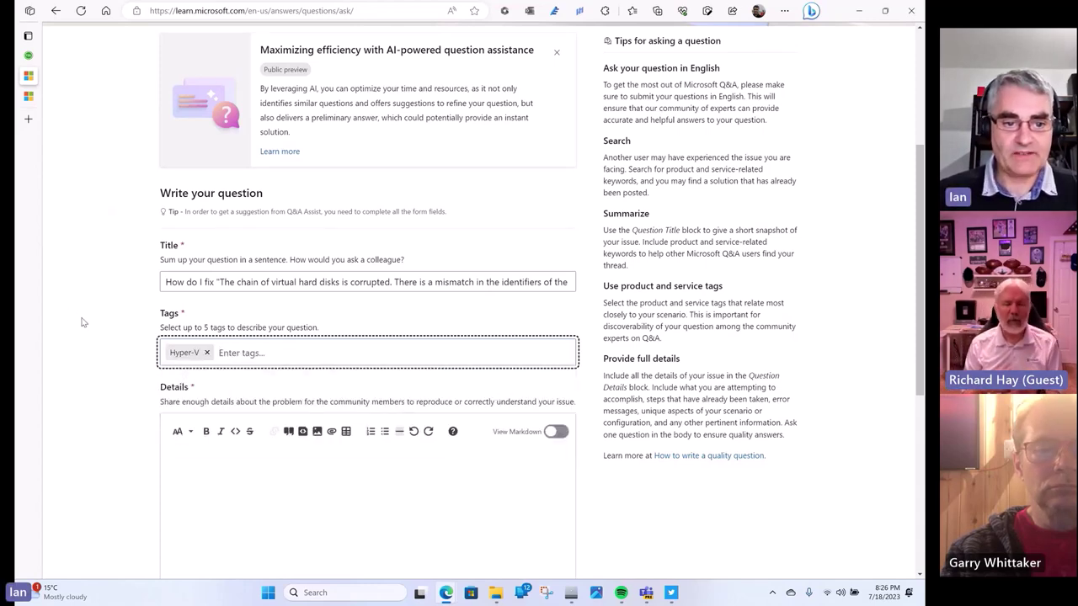
Write "When I start my virtual machine I get the error:" in the question details and paste the virtual hard disk error on the line below
scroll(88, 308, down, 1)
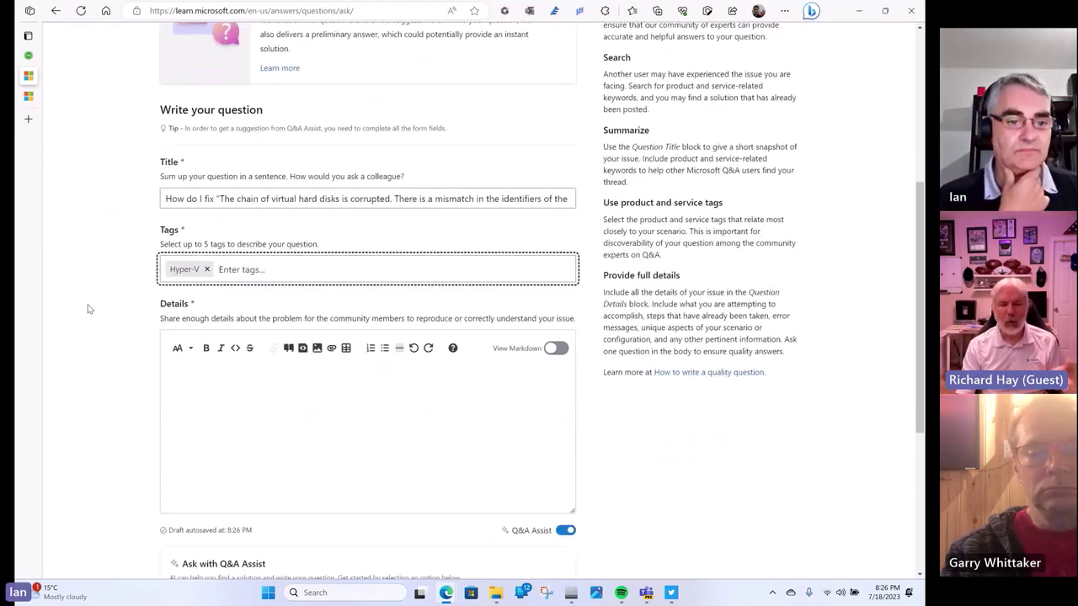
scroll(87, 308, down, 1)
click(231, 304)
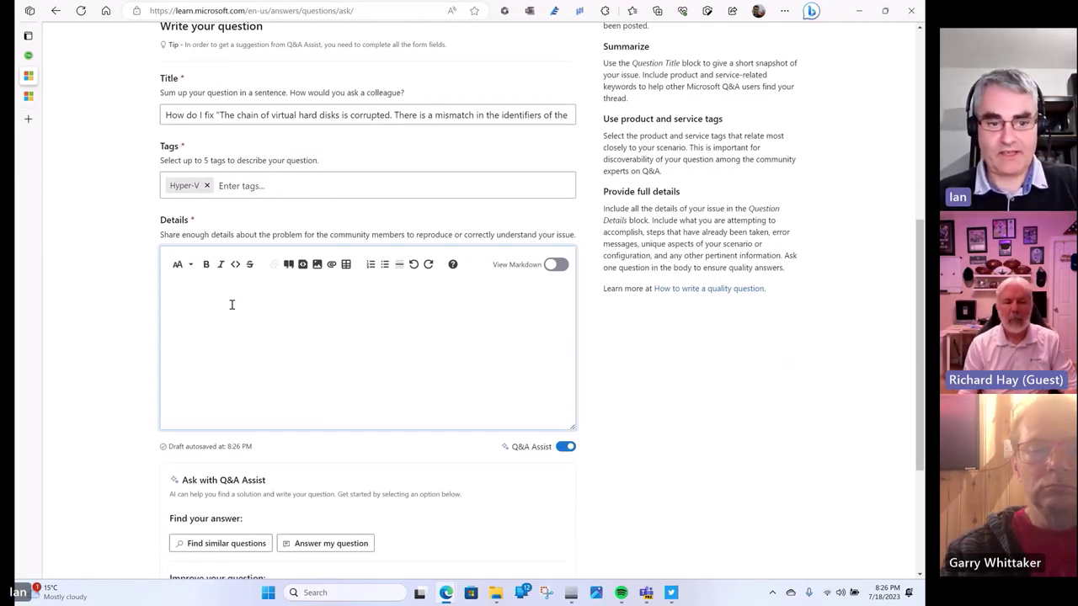
text(When I start my)
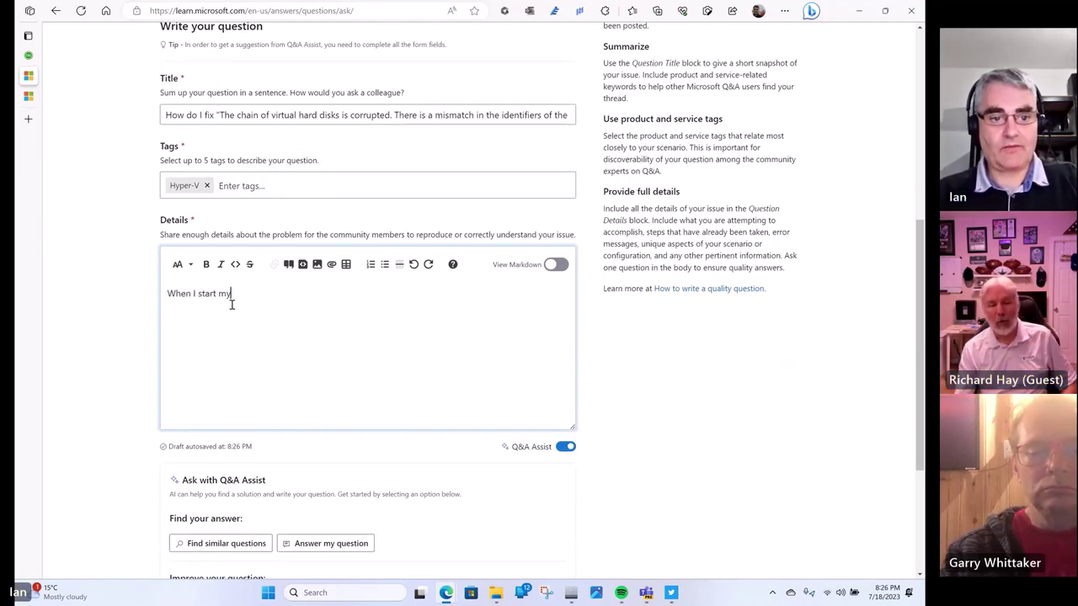
text( virtual ma)
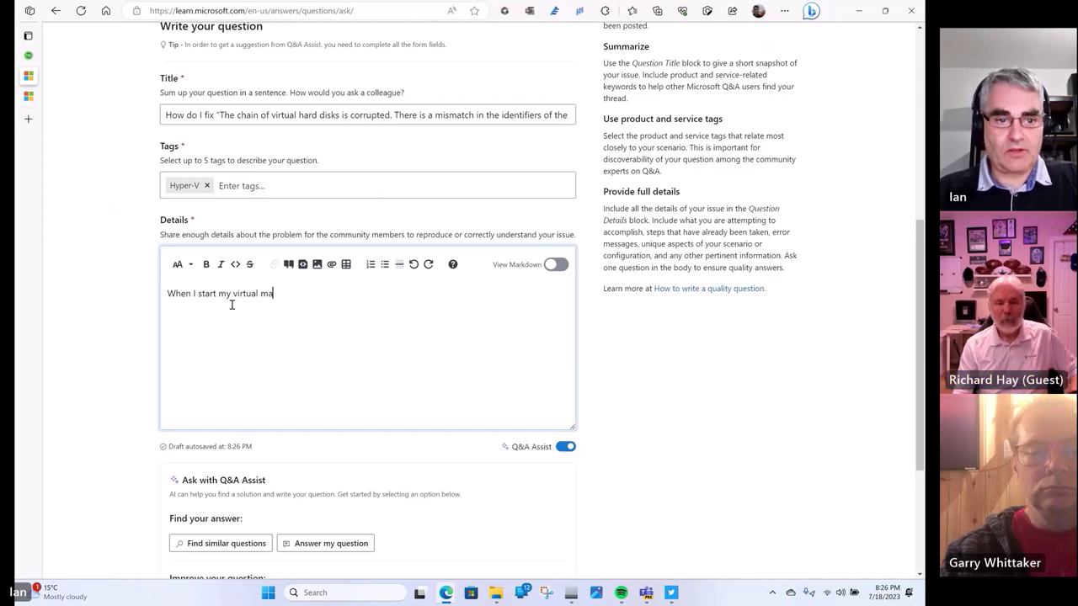
text(chine I get the )
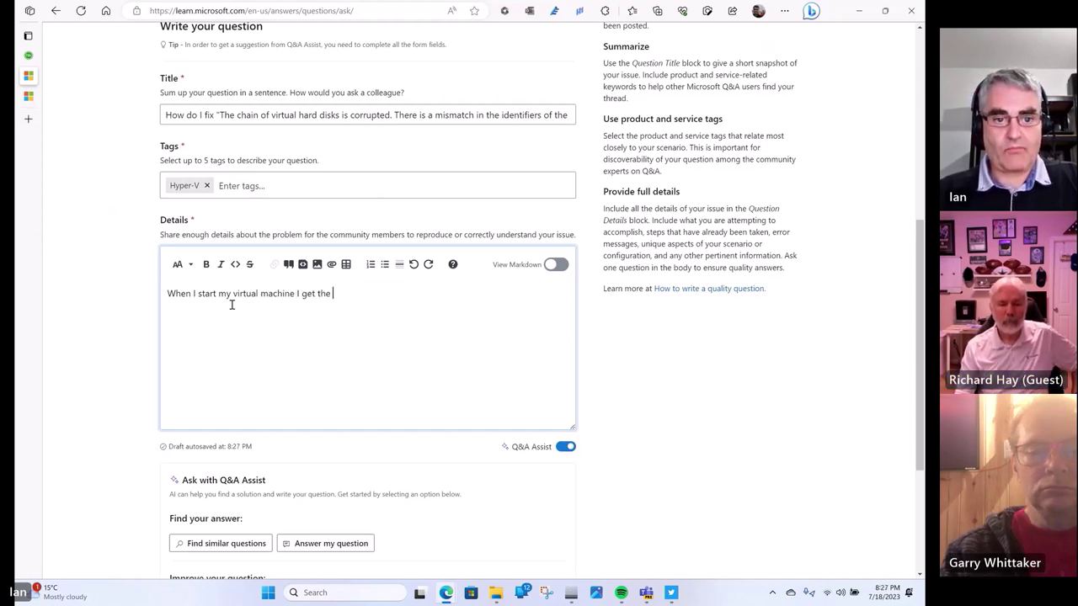
text(error:)
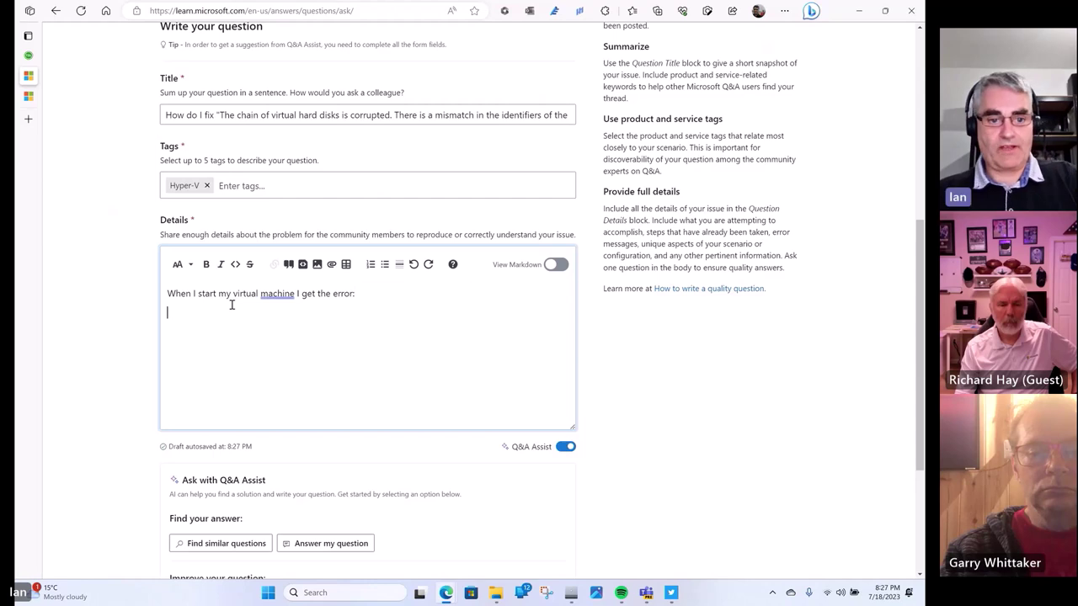
key(ctrl+v)
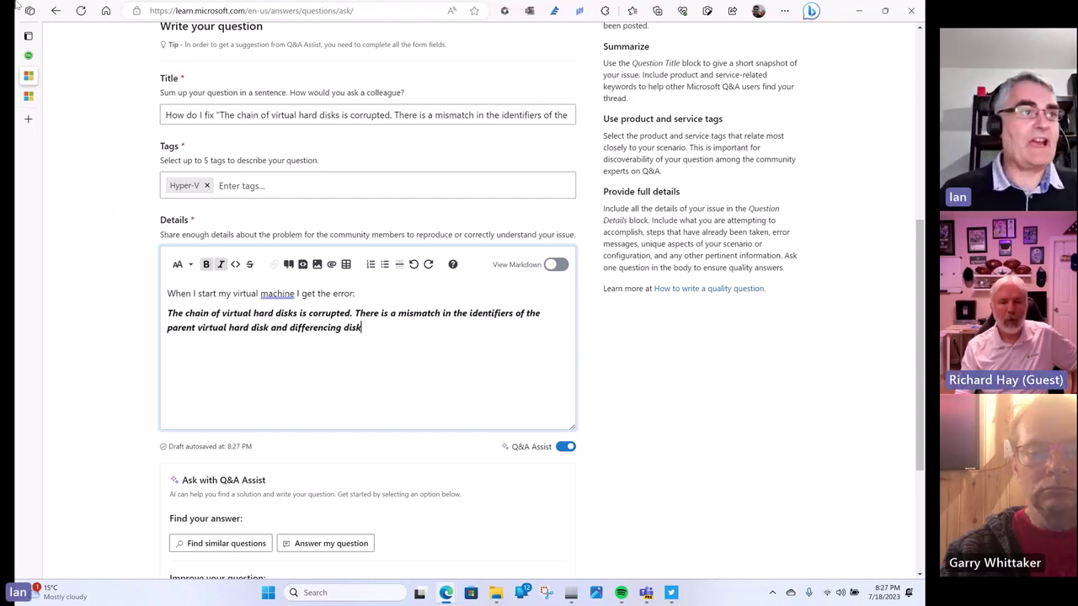
Have Q&A Assist find similar questions for the draft and look over the suggestions
key(alt+Tab)
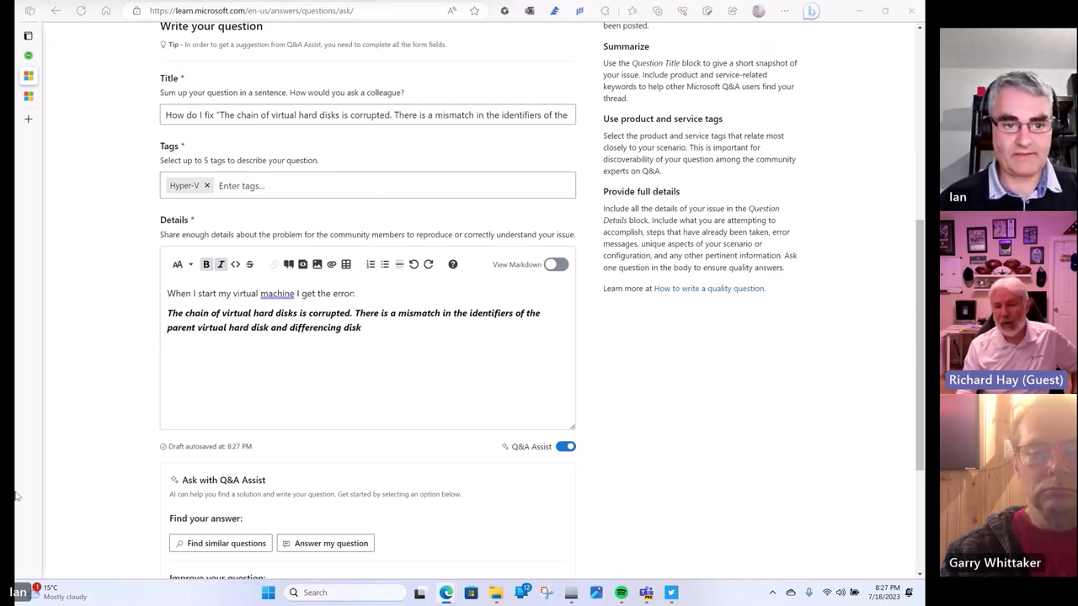
click(457, 371)
scroll(353, 383, down, 2)
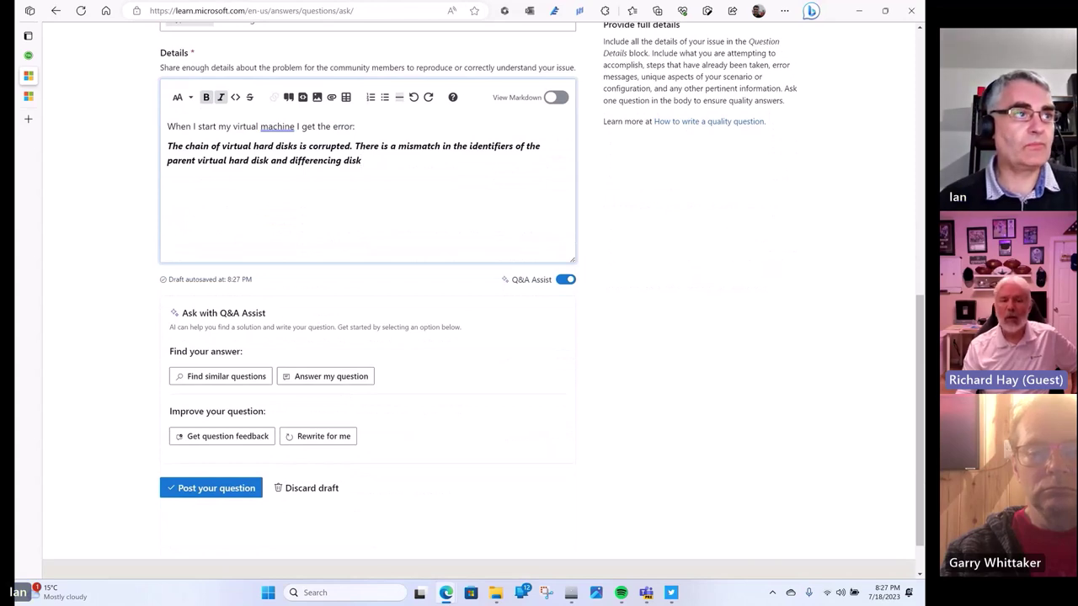
key(alt+Tab)
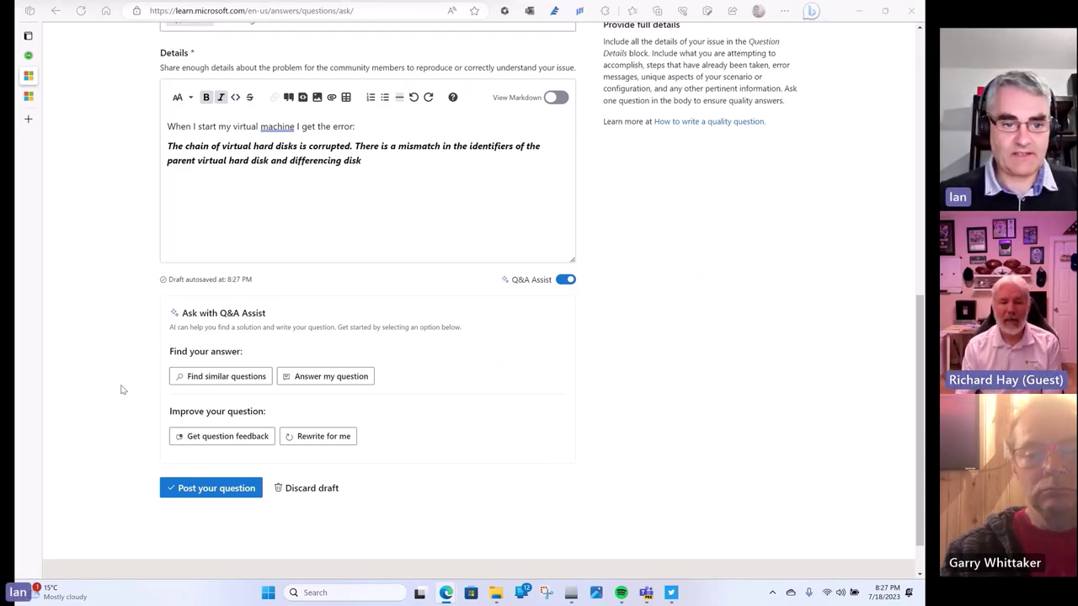
click(211, 378)
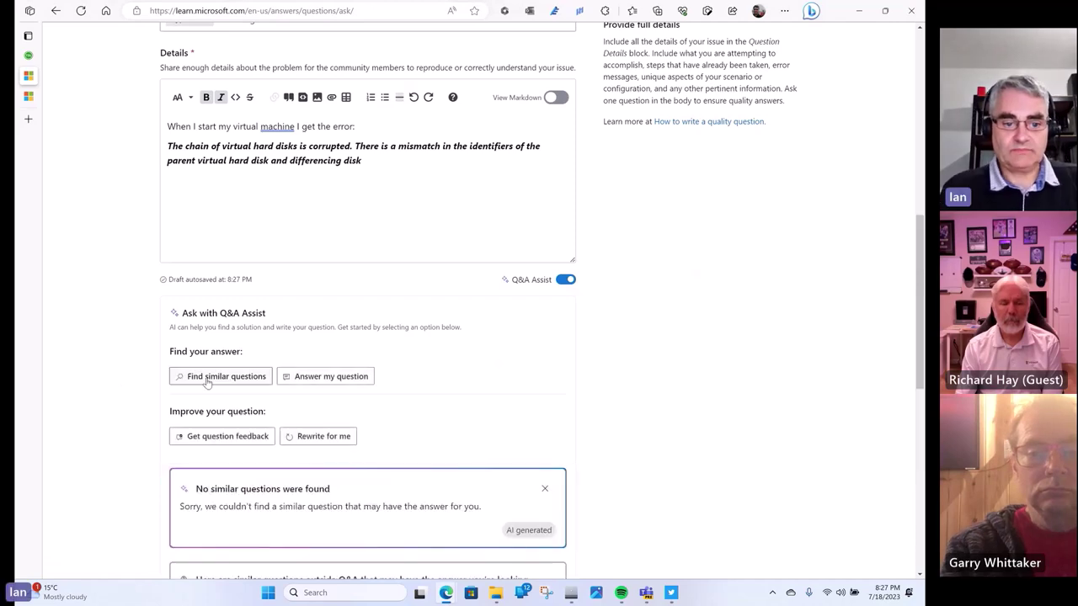
scroll(186, 371, up, 1)
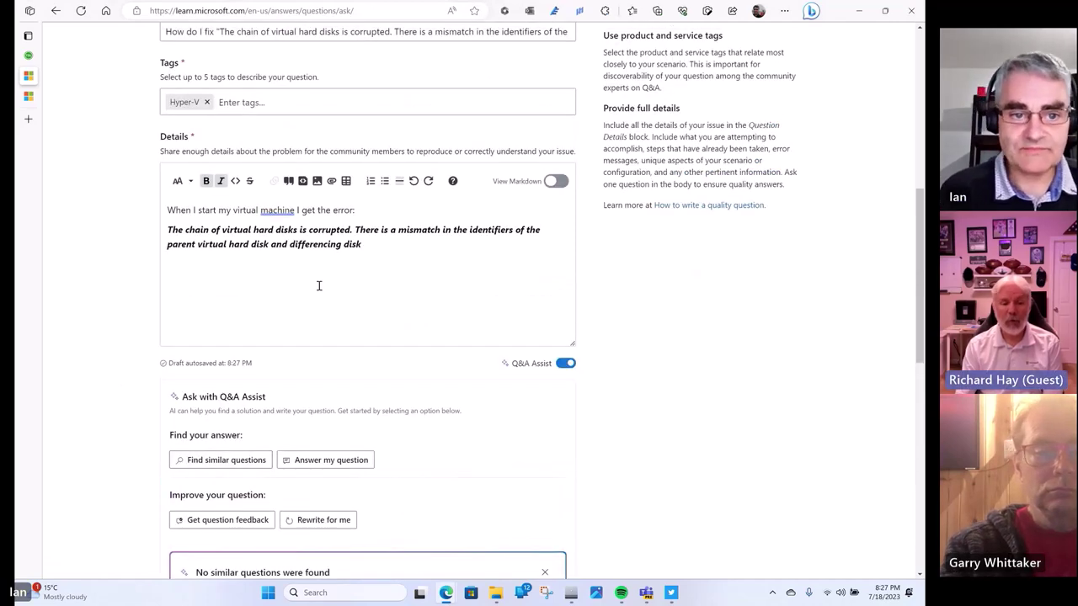
scroll(318, 284, down, 1)
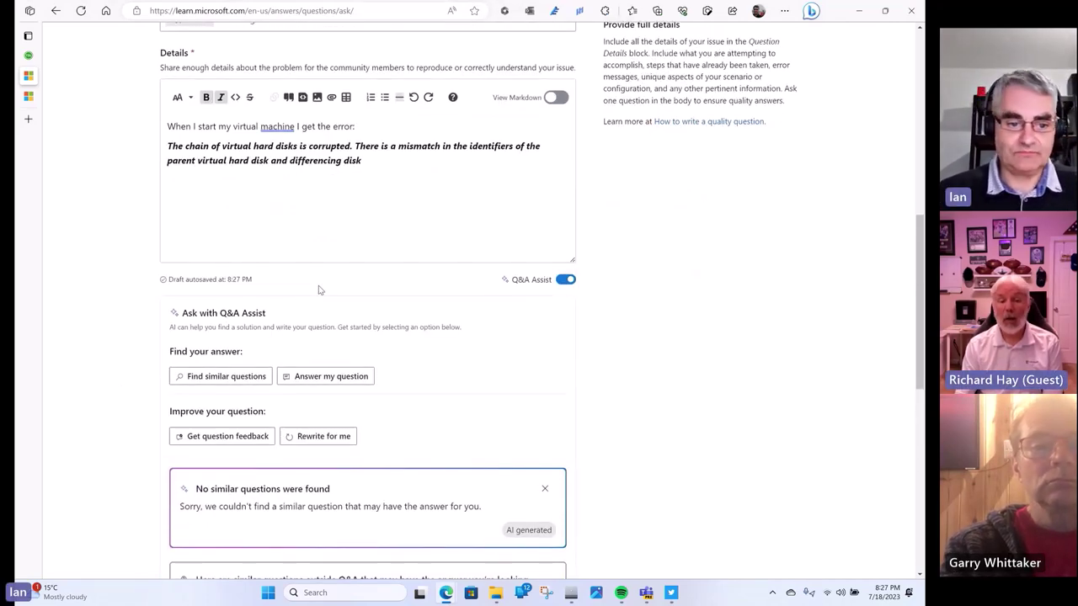
scroll(324, 304, down, 1)
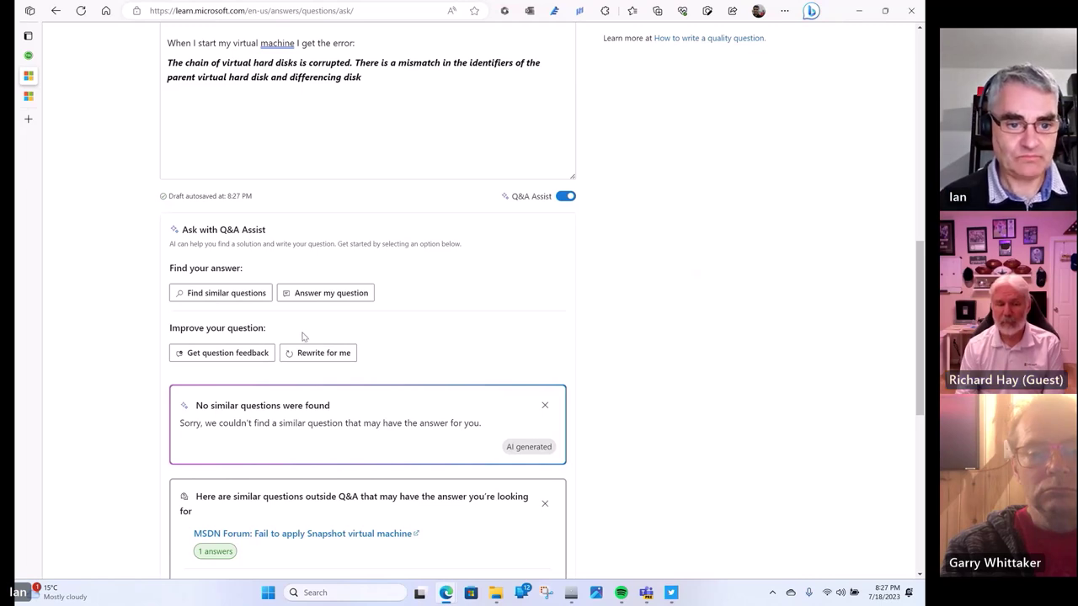
Request Q&A Assist feedback on the drafted question and read the suggested improvements
click(249, 351)
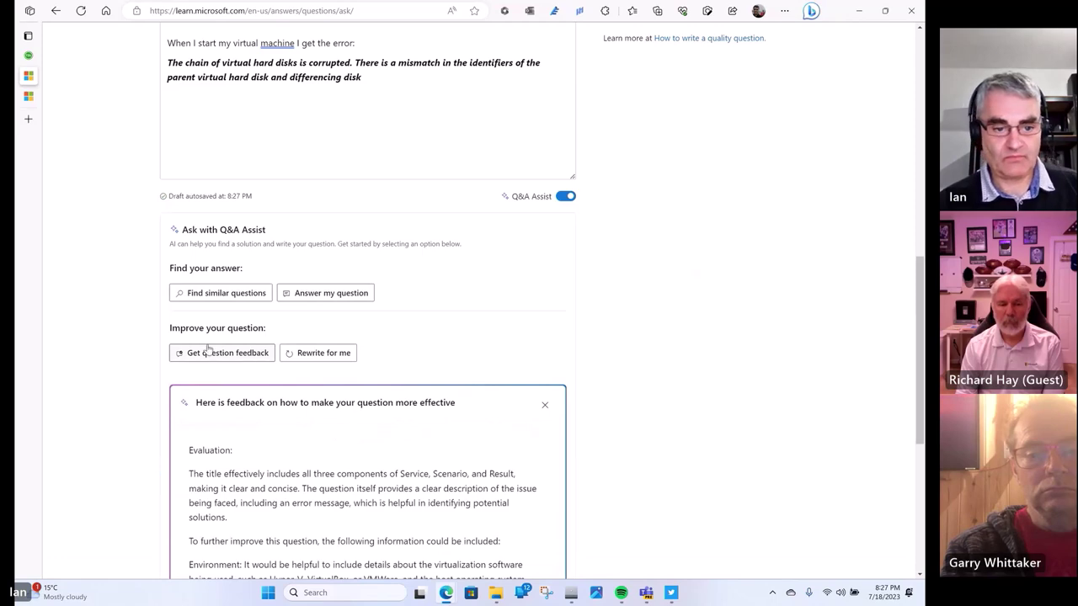
scroll(130, 334, down, 1)
scroll(130, 334, down, 2)
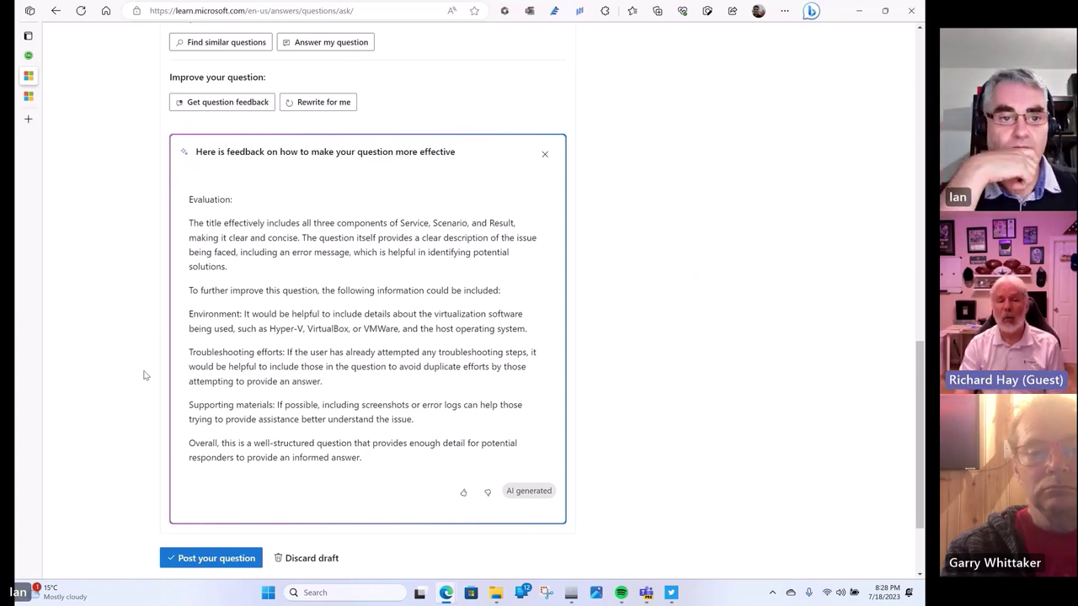
Have Q&A Assist answer the drafted question and read through its suggested answer
scroll(143, 375, up, 2)
click(308, 128)
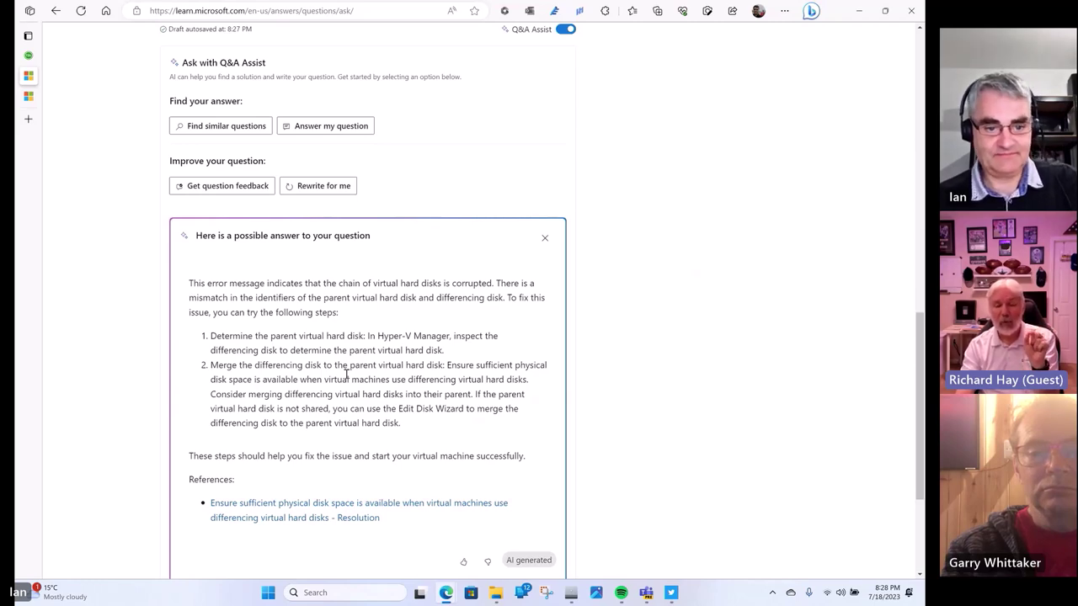
scroll(345, 374, down, 2)
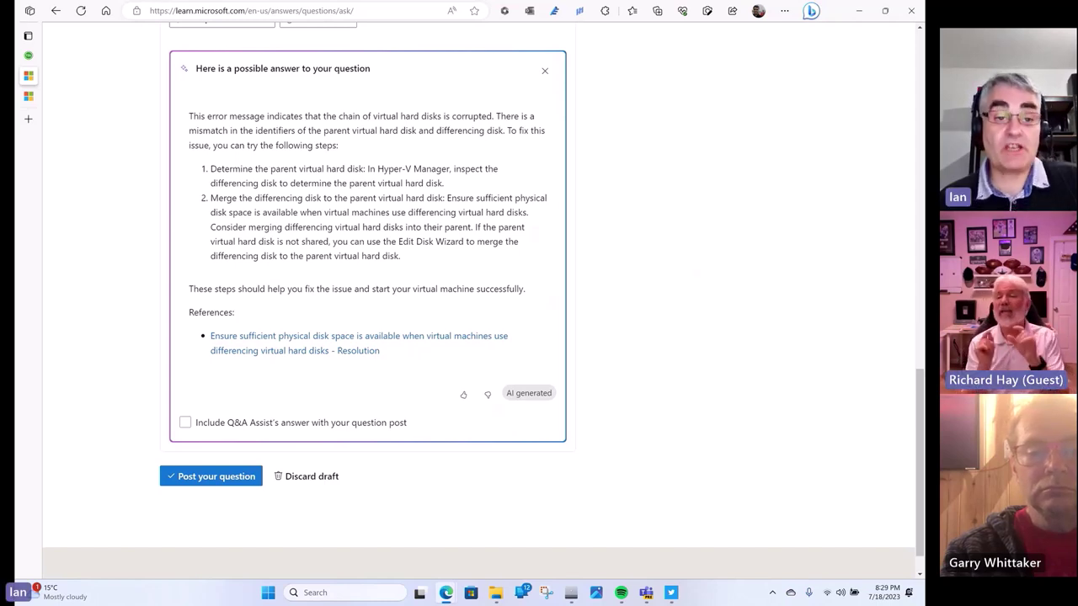
Highlight the Set-VHD commands and -ignoreidmismatch advice in the thedigitallifestyle.com article, and minimize its window to return to the Q&A Assist answer
mouse_move(17, 146)
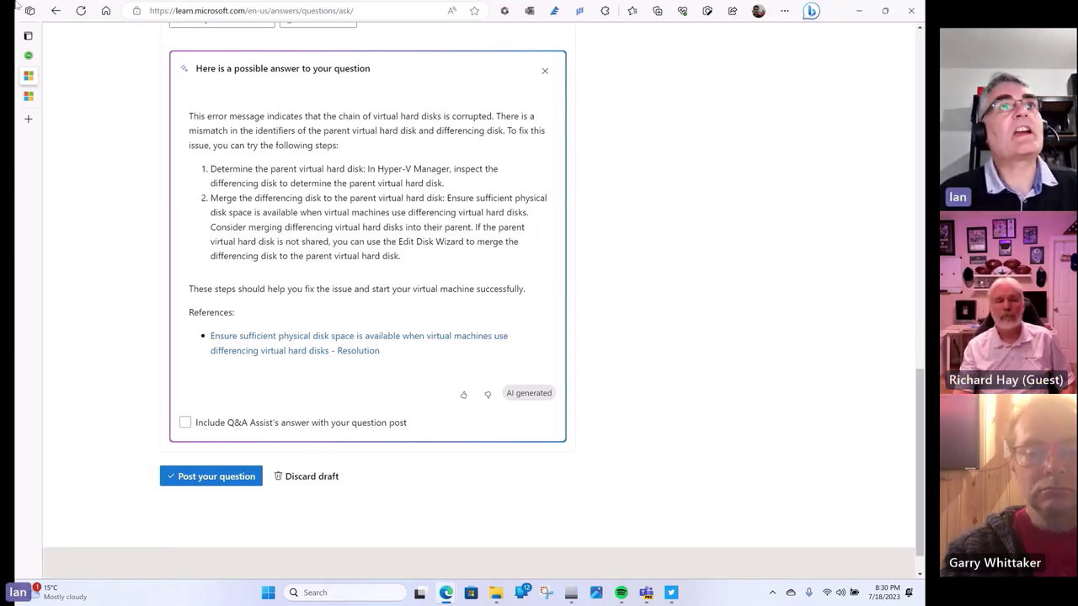
drag(522, 0, 522, 164)
click(507, 172)
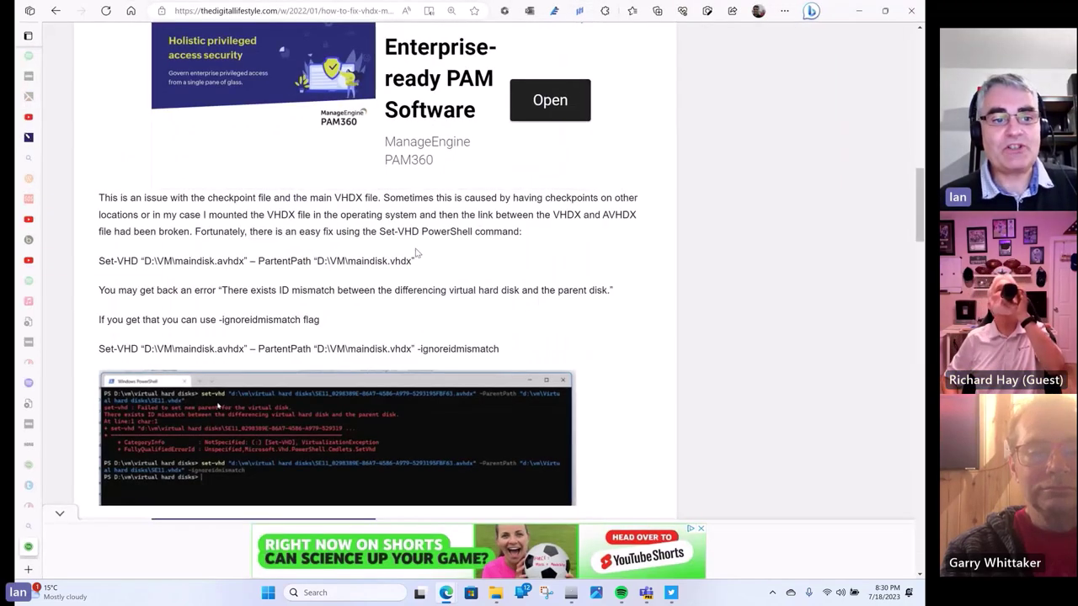
drag(99, 261, 509, 341)
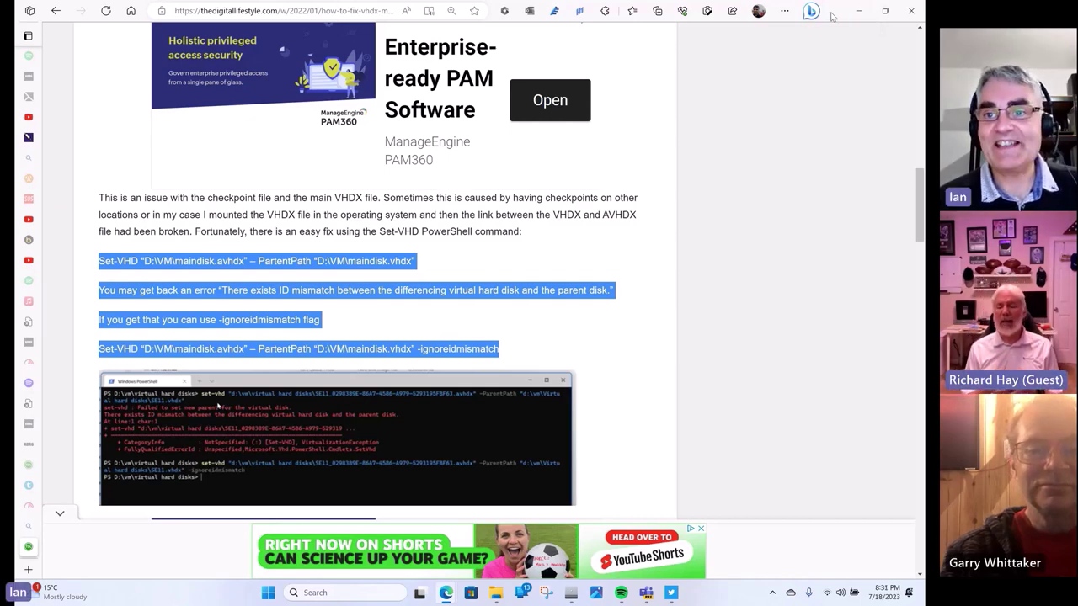
click(858, 10)
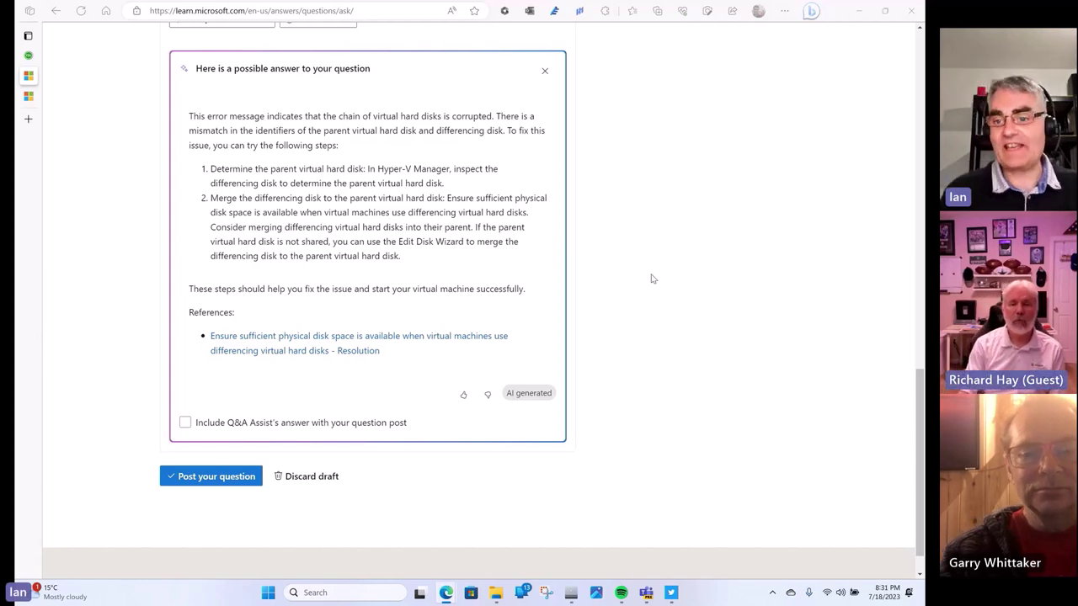
scroll(651, 279, up, 2)
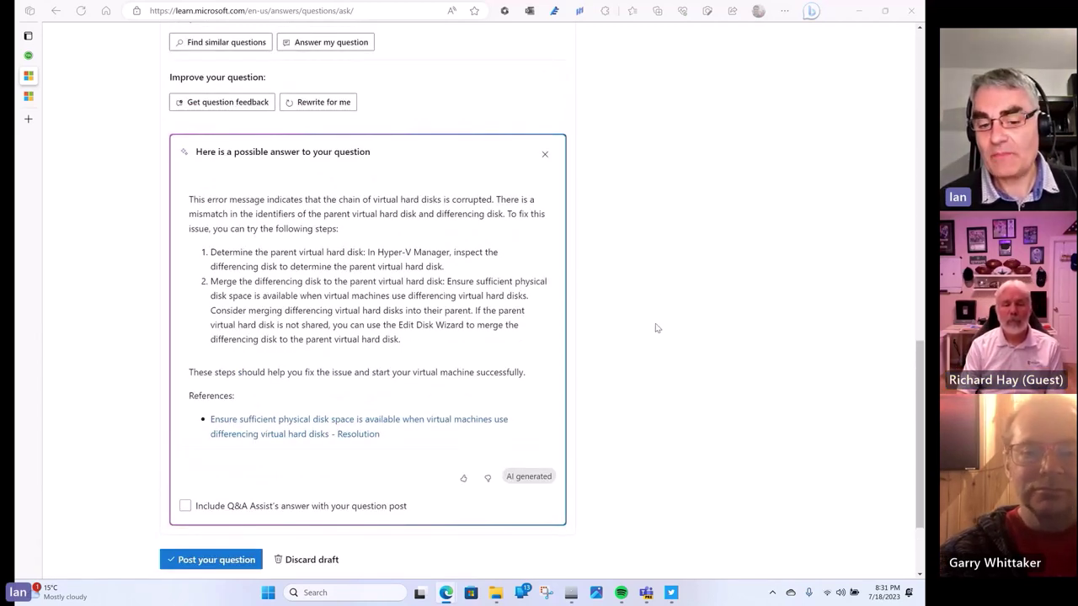